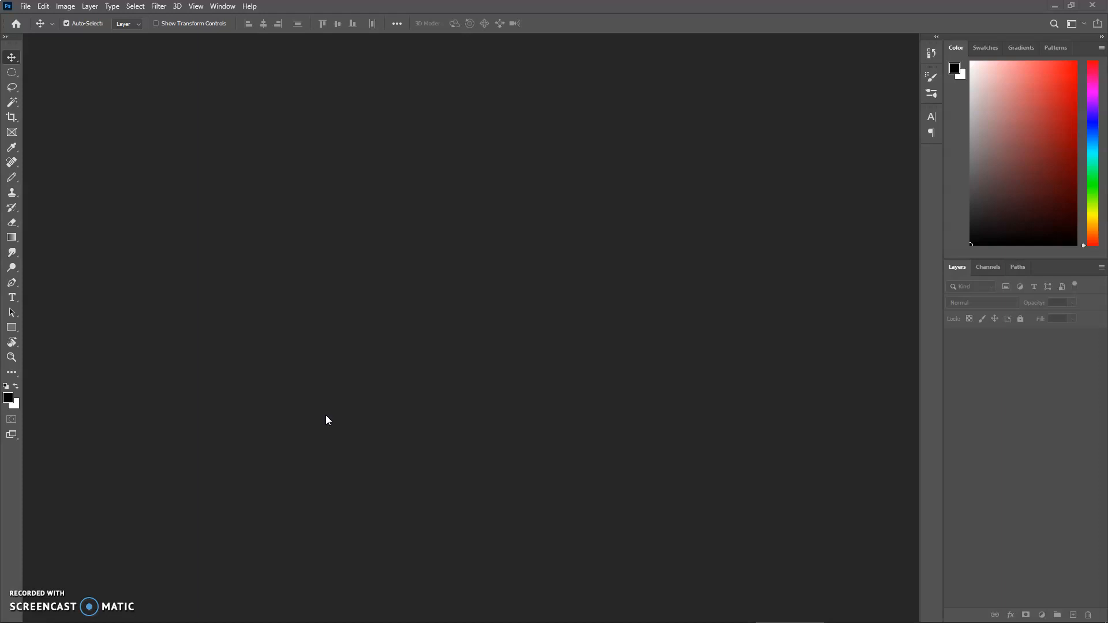
# Open the dice.png image from the Desktop
pyautogui.click(23, 7)
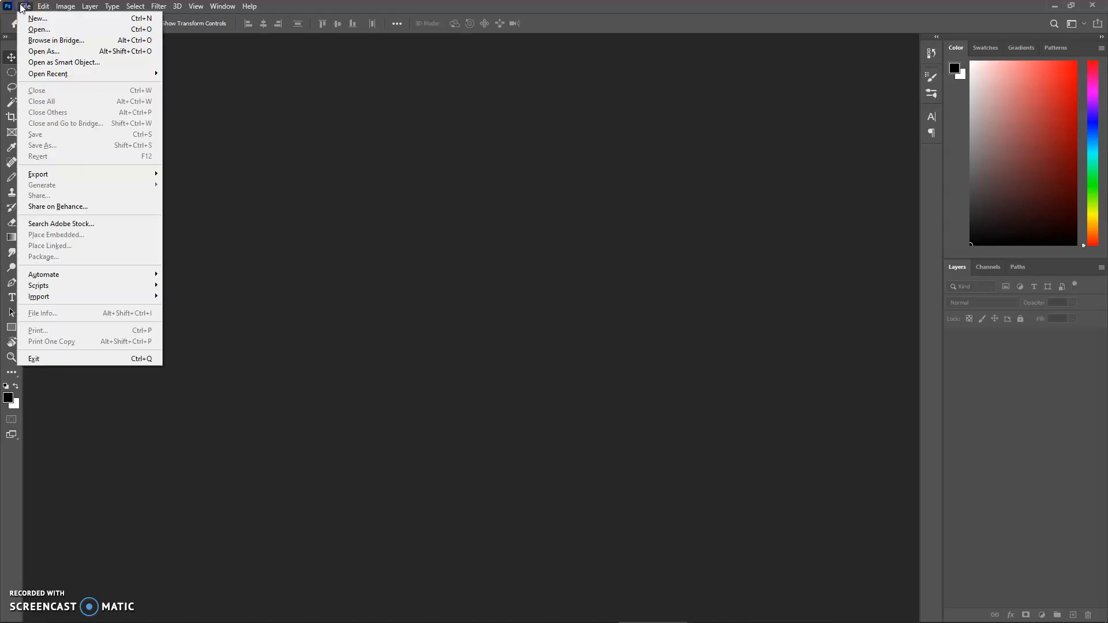
pyautogui.click(33, 30)
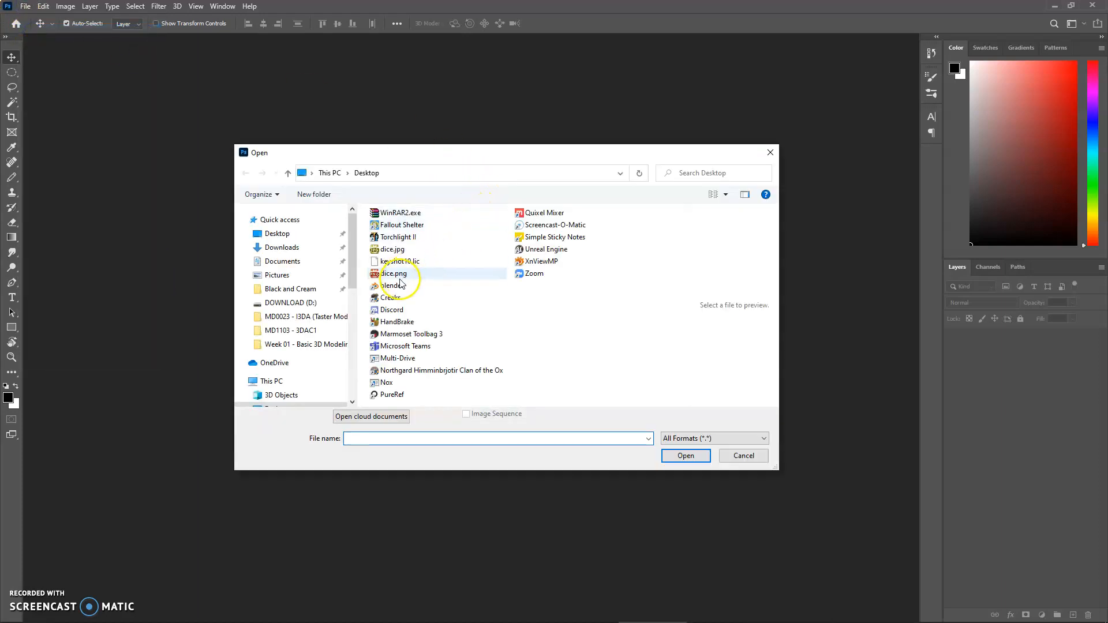
pyautogui.click(390, 277)
pyautogui.click(685, 455)
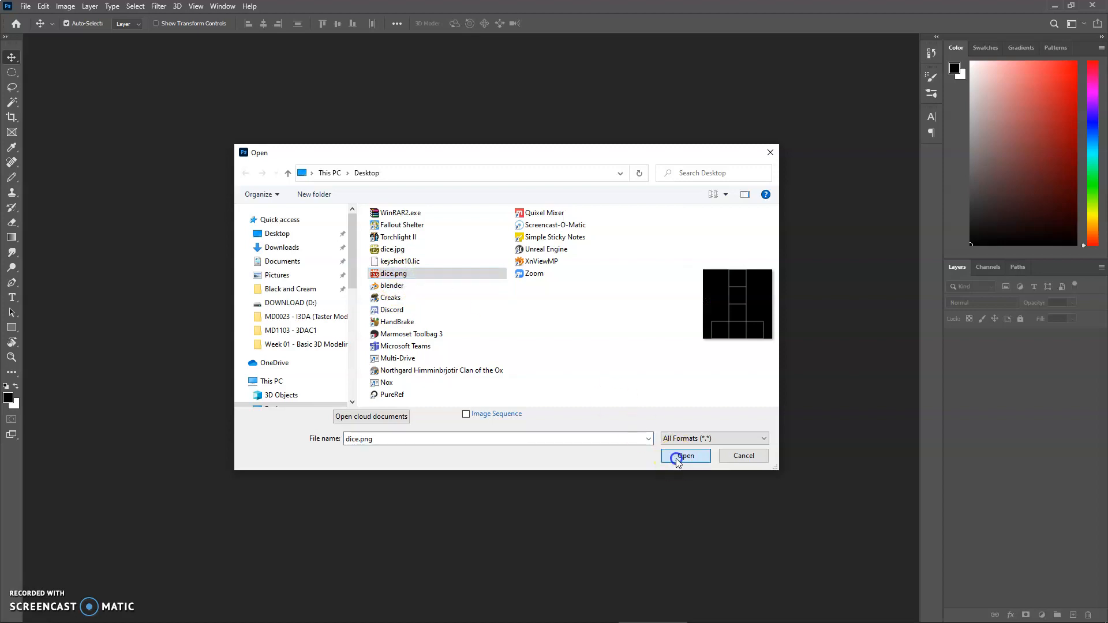
pyautogui.click(676, 413)
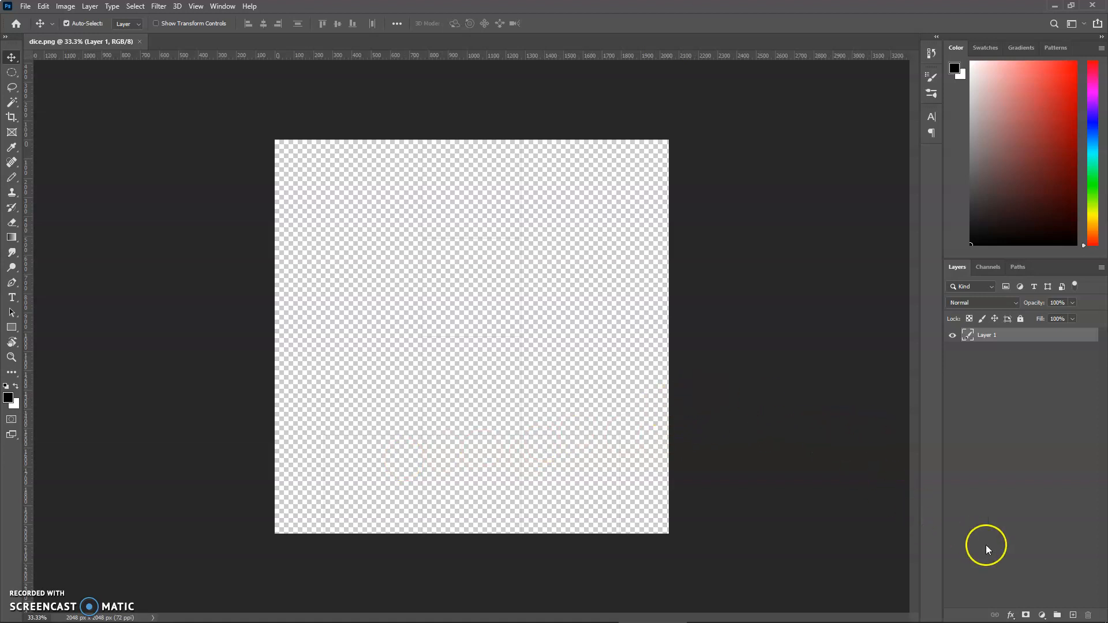
# Add a new layer named background and place it below Layer 1
pyautogui.click(1072, 615)
pyautogui.doubleClick(988, 335)
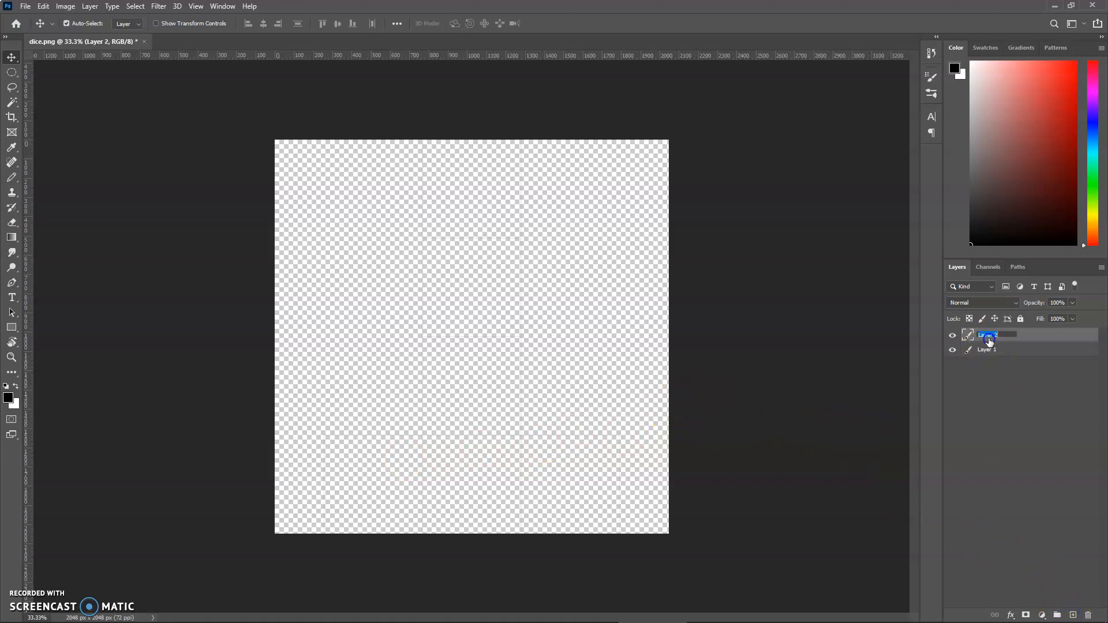
pyautogui.write('background')
pyautogui.press('Return')
pyautogui.moveTo(989, 342); pyautogui.dragTo(985, 361)
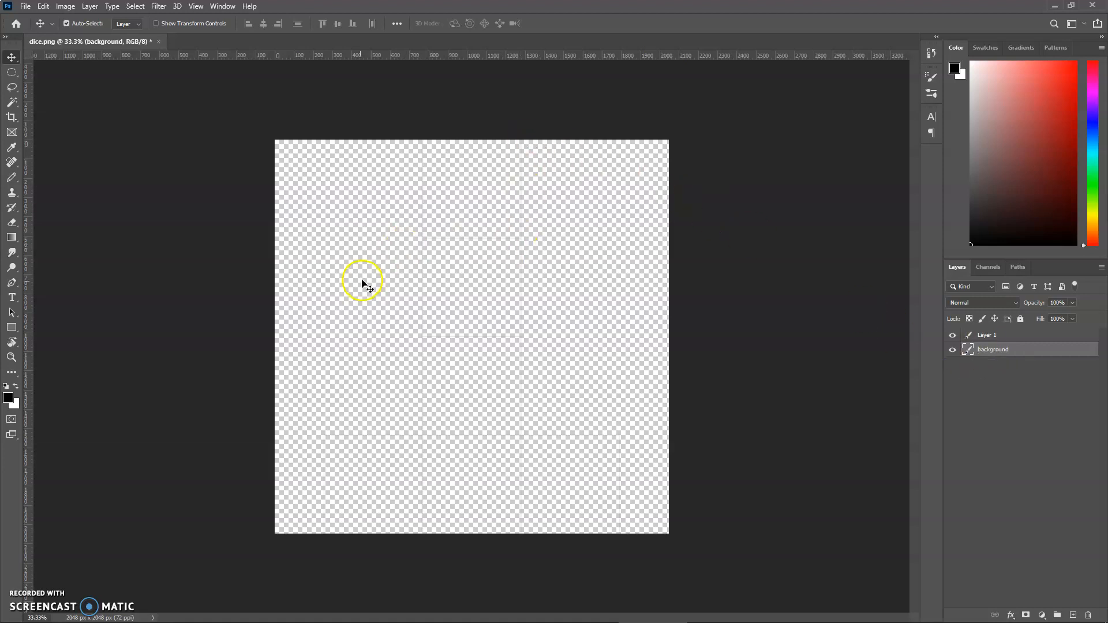
# Fill the background layer with the black foreground colour
pyautogui.click(16, 385)
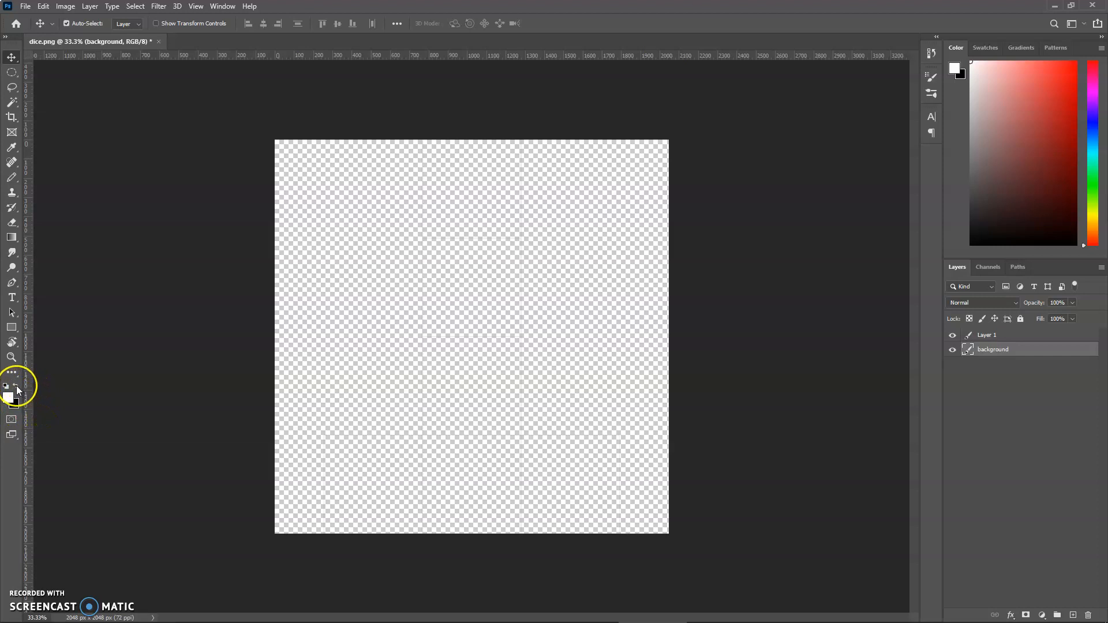
pyautogui.click(15, 386)
pyautogui.hotkey('alt', 'BackSpace')
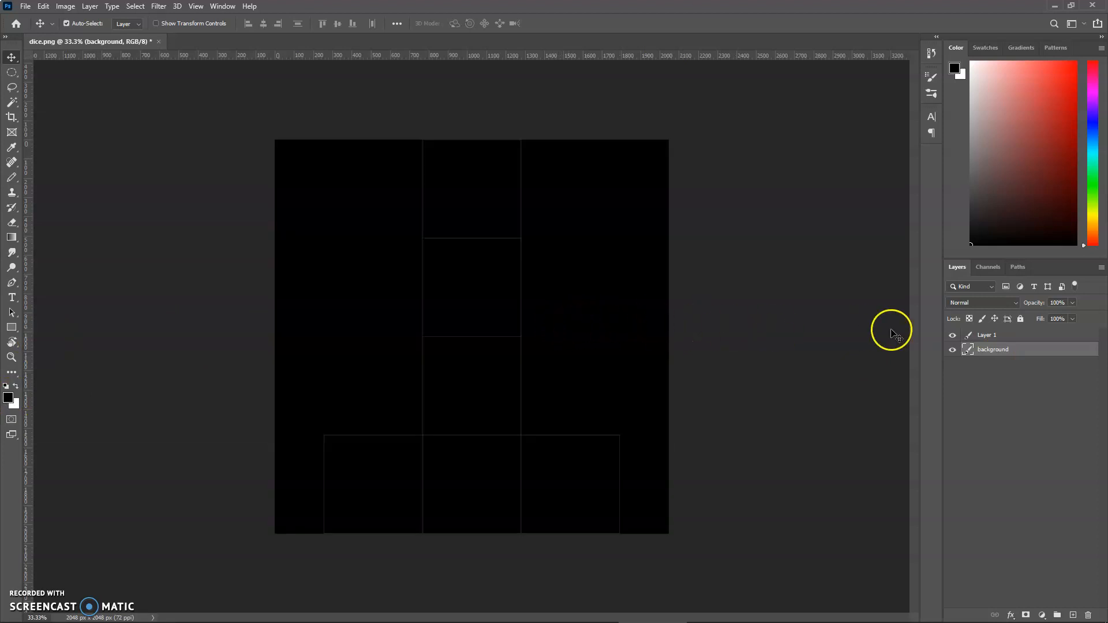
# Toggle the visibility of the background layer and Layer 1 to examine what each one contains
pyautogui.click(953, 350)
pyautogui.click(953, 349)
pyautogui.click(952, 335)
pyautogui.click(952, 335)
pyautogui.click(951, 335)
pyautogui.click(952, 335)
pyautogui.click(952, 335)
pyautogui.click(952, 336)
# Brighten the outlines on Layer 1 with a Levels adjustment, setting the white input level to 2
pyautogui.click(981, 336)
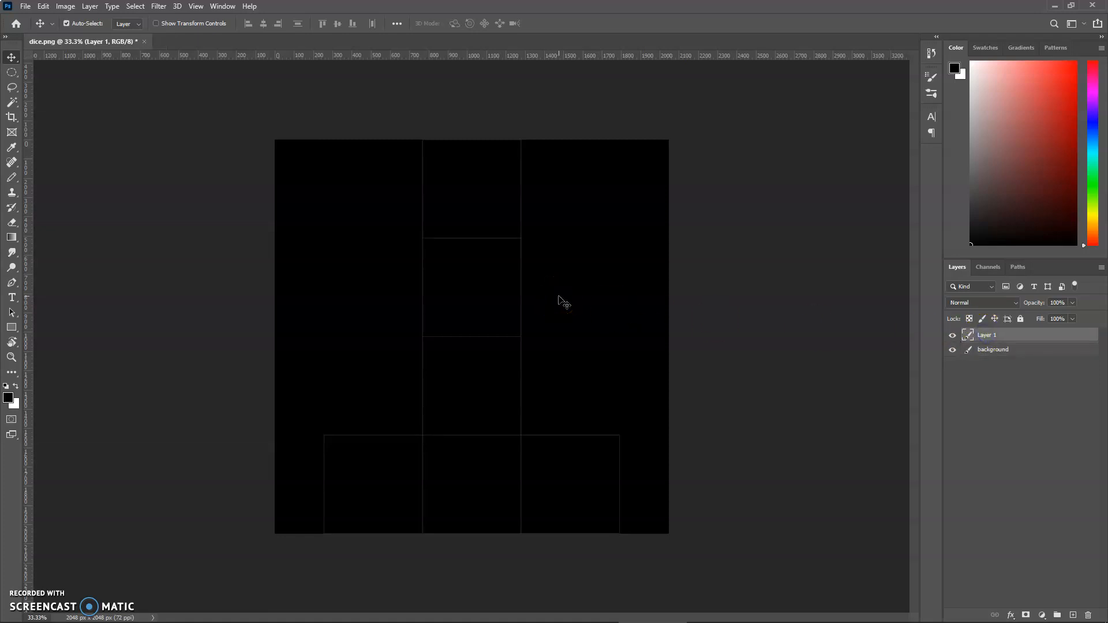
pyautogui.scroll(1, 525, 300)
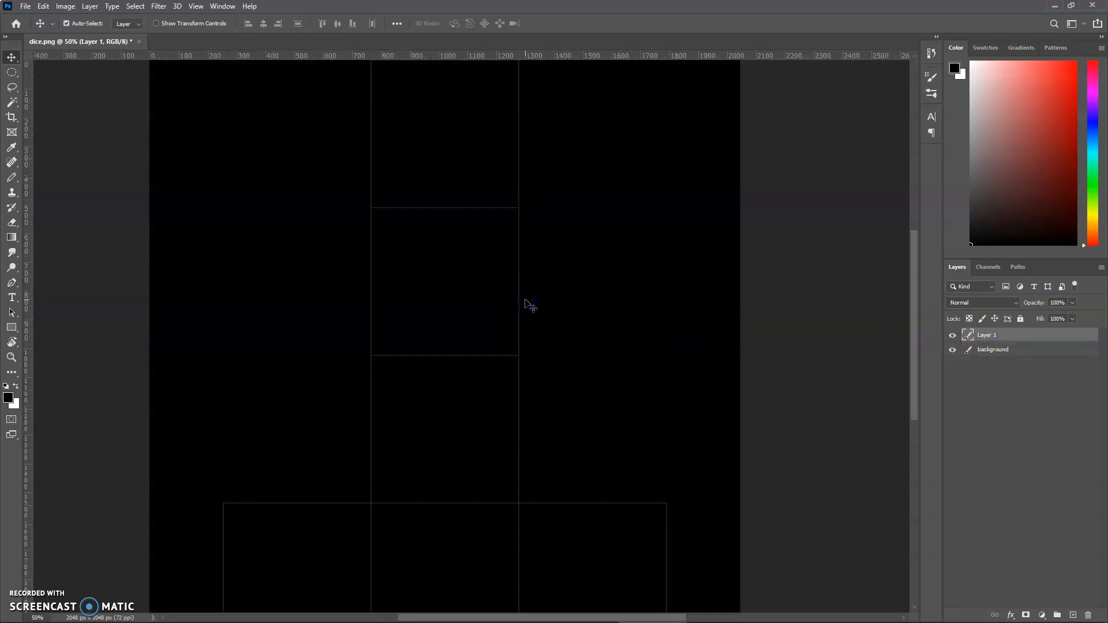
pyautogui.click(528, 299)
pyautogui.hotkey('ctrl', 'l')
pyautogui.click(624, 287)
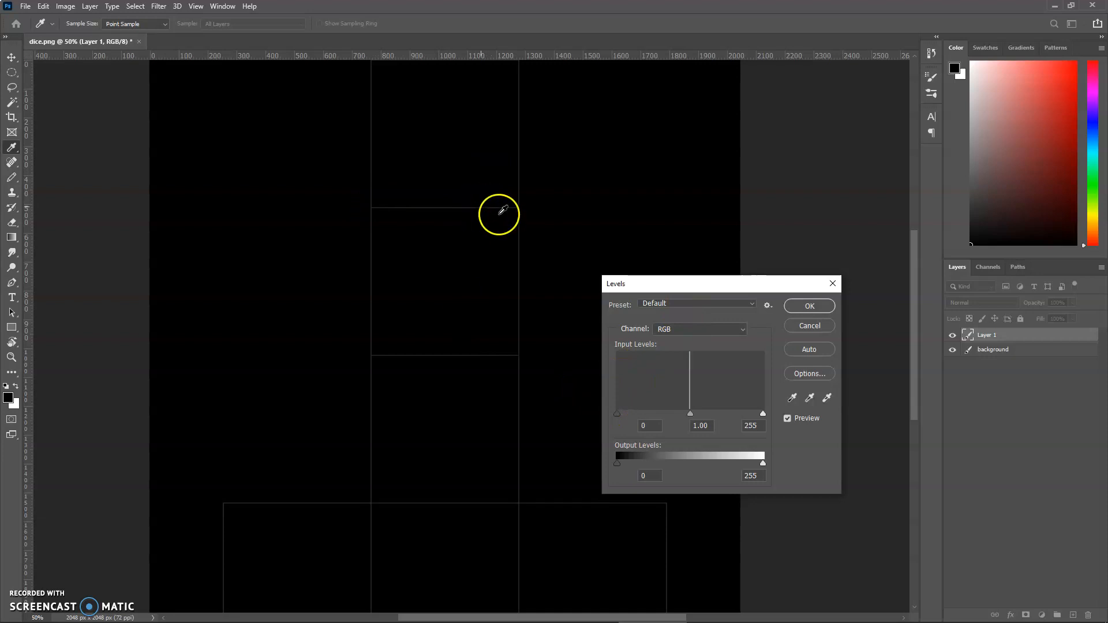
pyautogui.click(763, 413)
pyautogui.moveTo(762, 413); pyautogui.dragTo(734, 412)
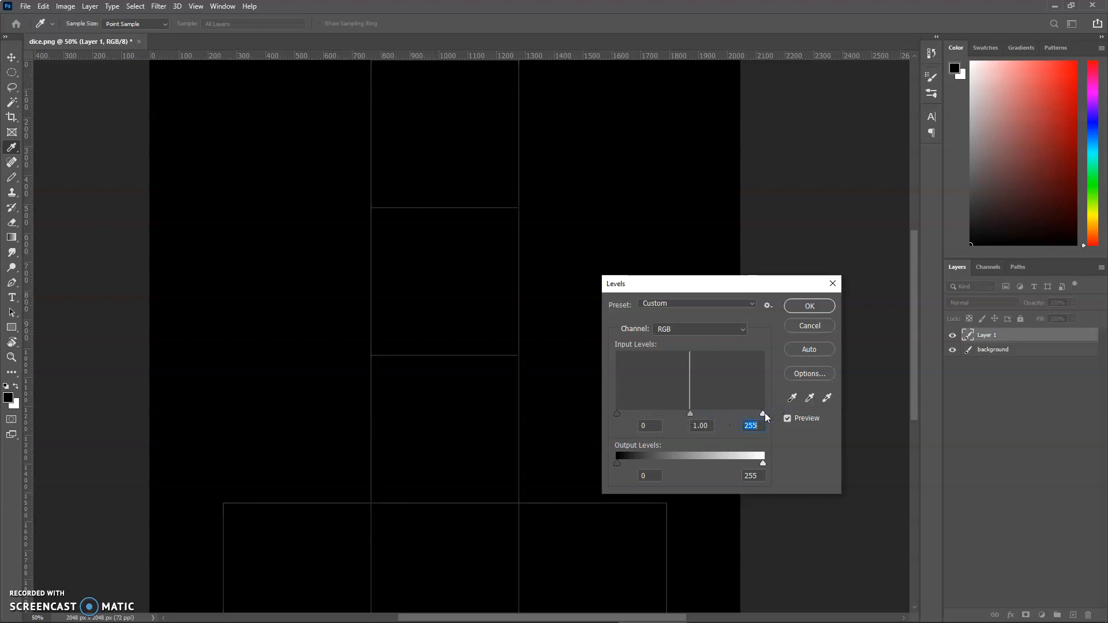
pyautogui.click(764, 414)
pyautogui.moveTo(759, 416); pyautogui.dragTo(695, 414)
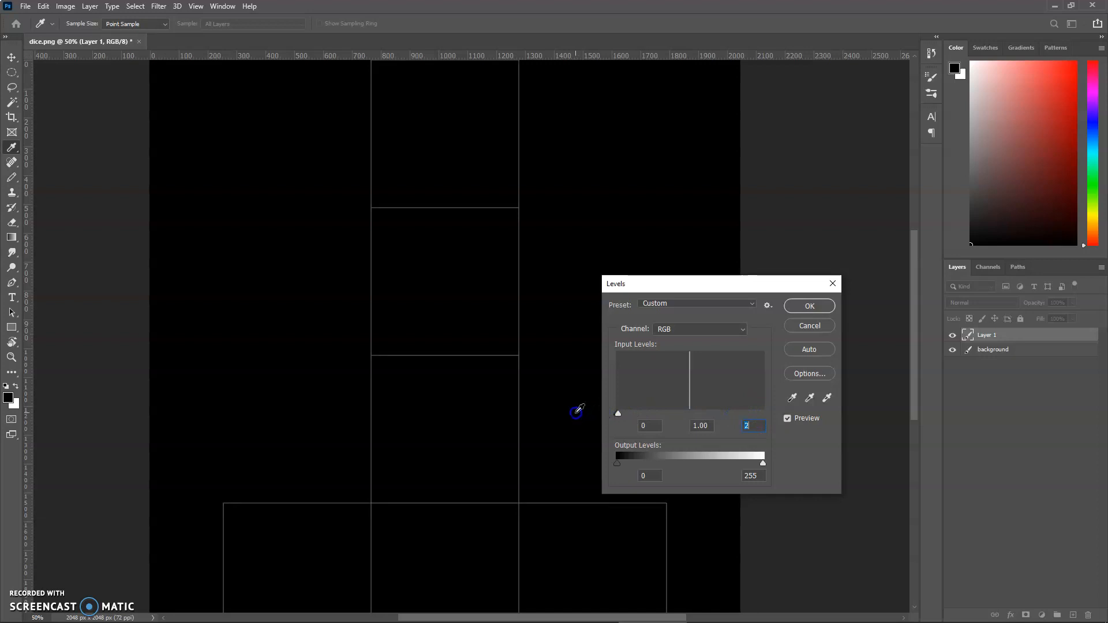
pyautogui.click(810, 314)
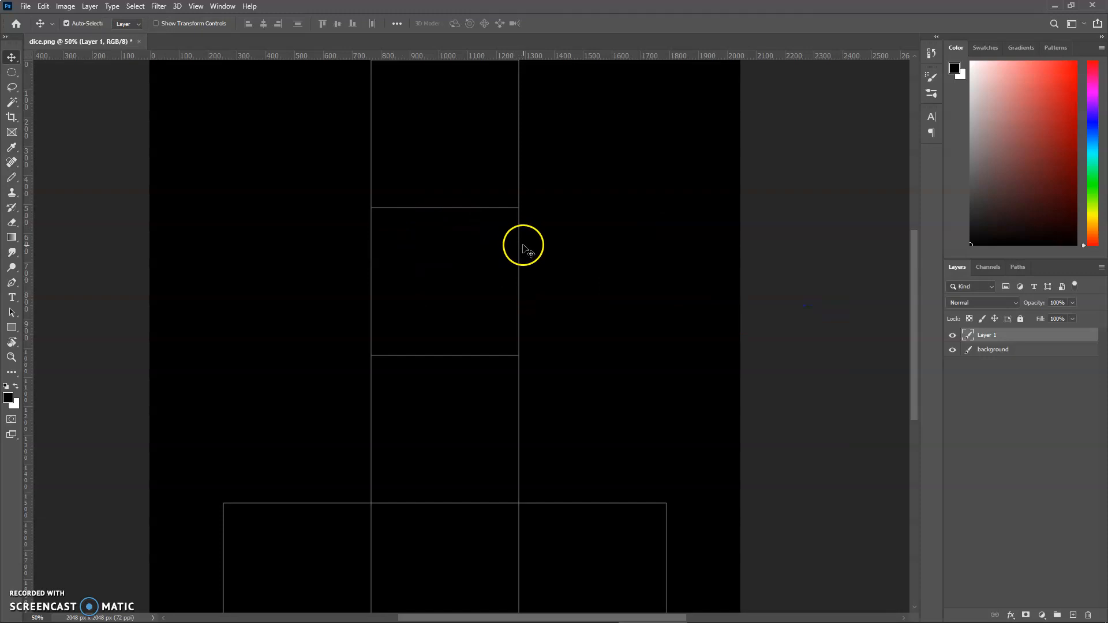
pyautogui.hotkey('ctrl', '-')
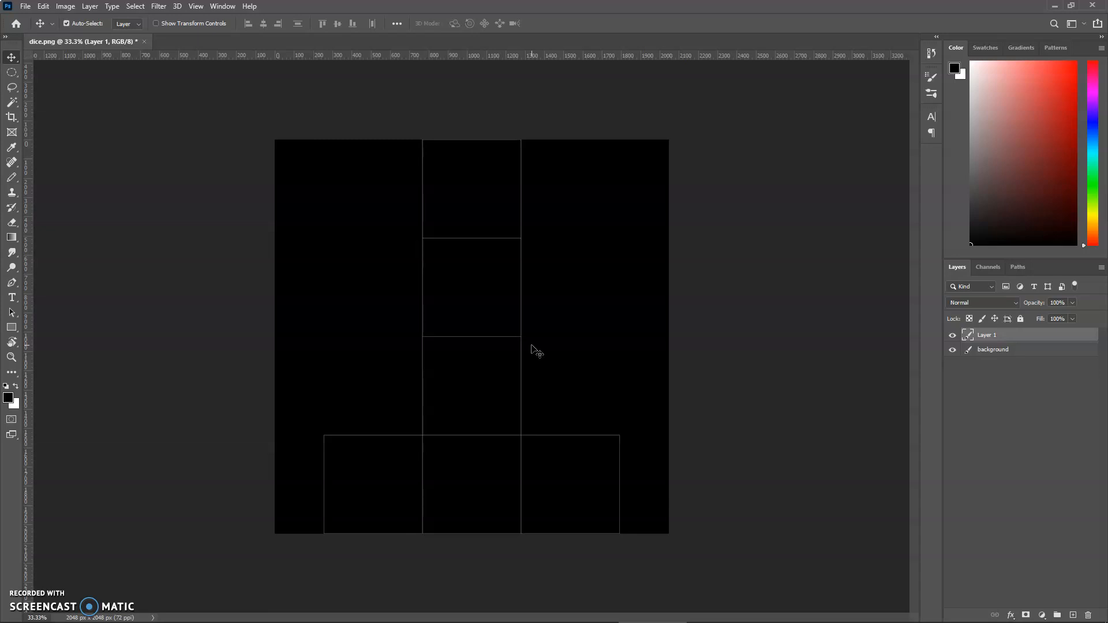
# Activate the Pencil tool and set the foreground colour to bright red
pyautogui.moveTo(489, 265); pyautogui.dragTo(544, 482)
pyautogui.moveTo(646, 415); pyautogui.dragTo(661, 382)
pyautogui.click(14, 175)
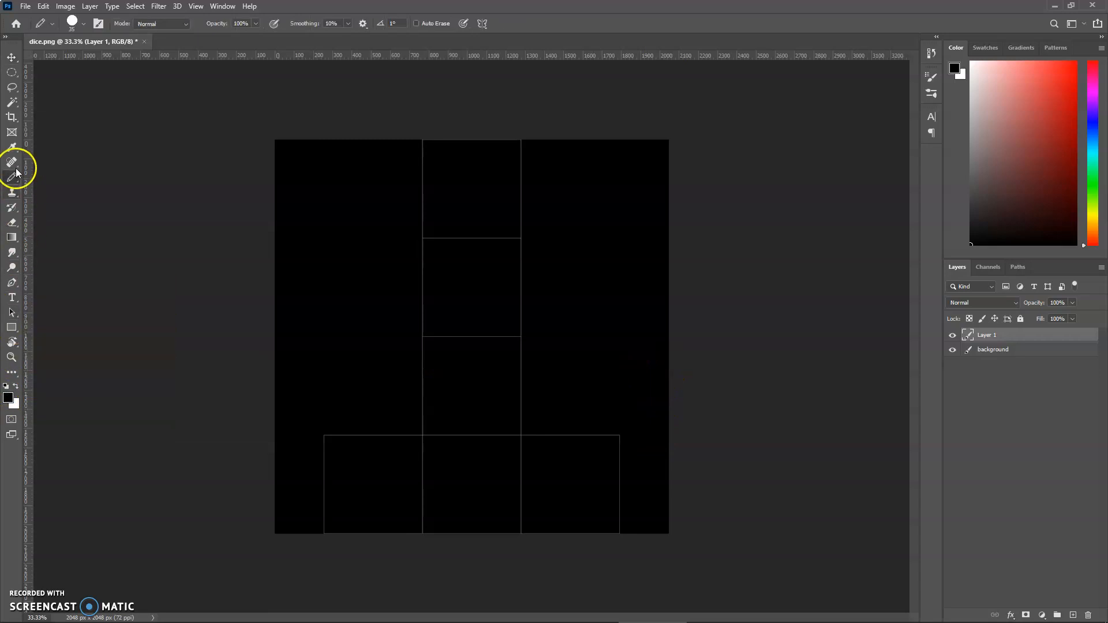
pyautogui.click(10, 397)
pyautogui.click(811, 193)
pyautogui.click(897, 184)
# Scribble a red test stroke on Layer 1 in the empty area beside the dice outline and undo it
pyautogui.moveTo(364, 266)
pyautogui.mouseDown()
pyautogui.moveTo(337, 243)
pyautogui.moveTo(314, 323)
pyautogui.moveTo(294, 365)
pyautogui.mouseUp()
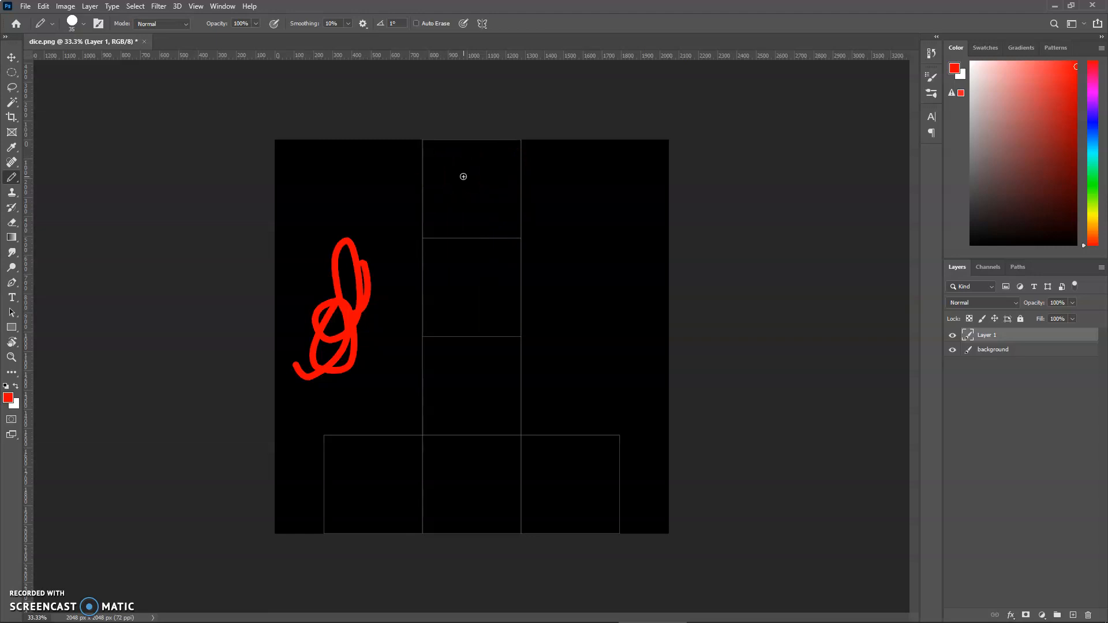
pyautogui.hotkey('ctrl', 'z')
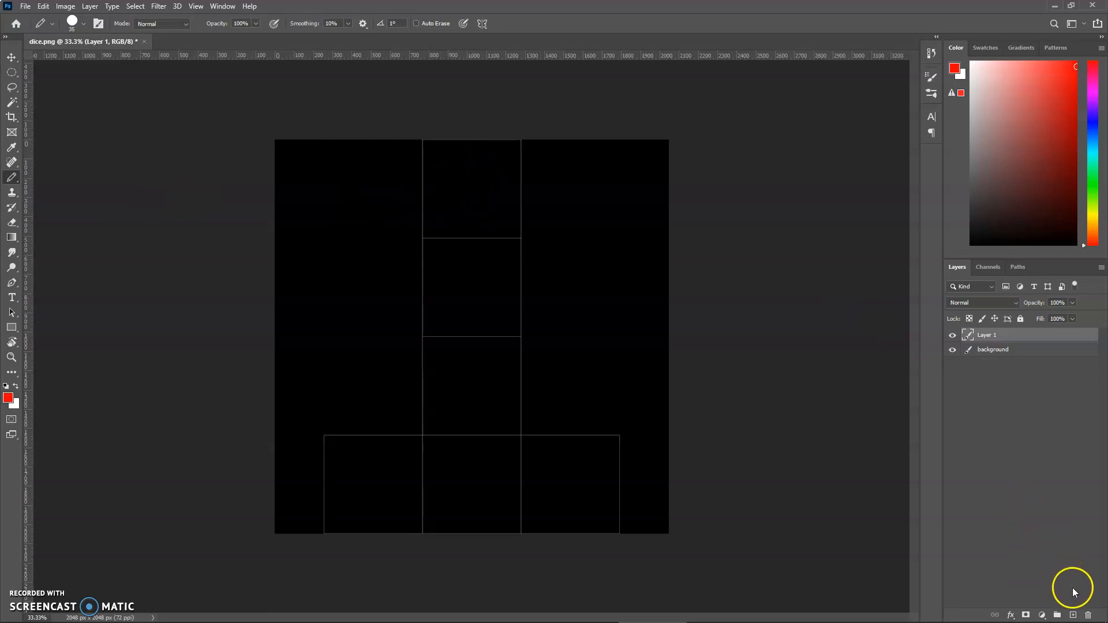
# Add a new layer named circle between Layer 1 and the background layer
pyautogui.click(1072, 615)
pyautogui.moveTo(990, 349); pyautogui.dragTo(991, 353)
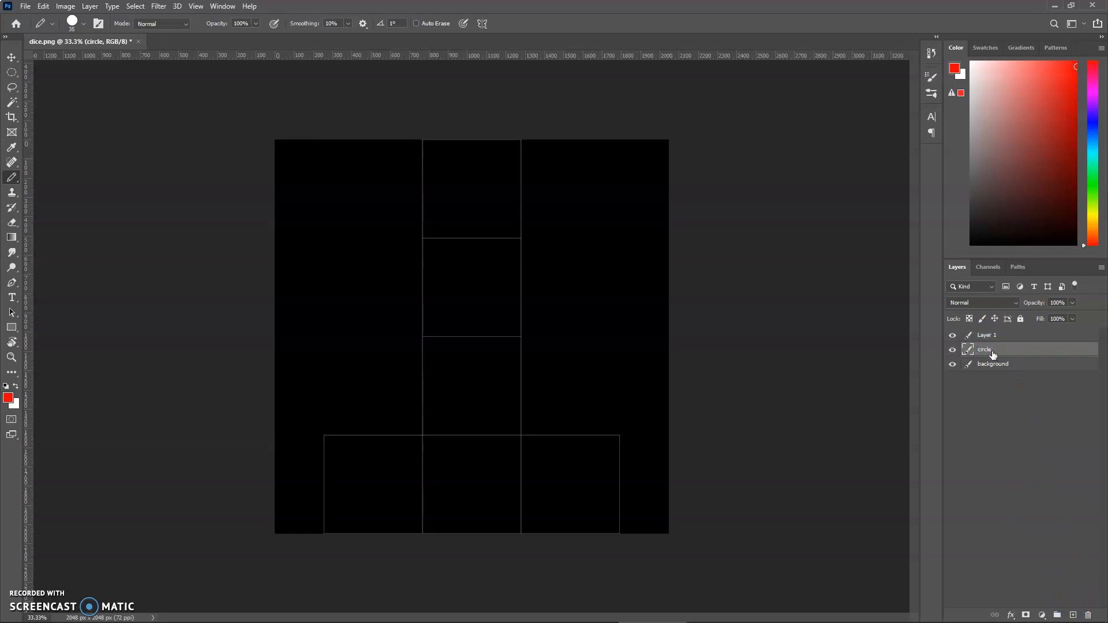
# Make a small circular selection in the third square of the dice column, fill it with red and deselect
pyautogui.click(12, 75)
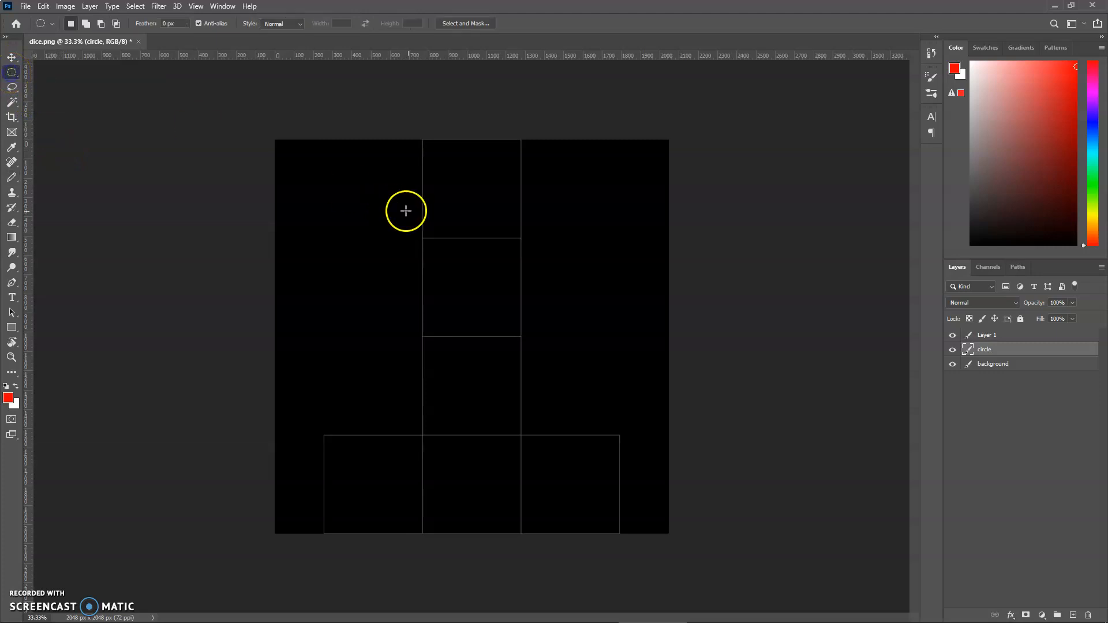
pyautogui.moveTo(440, 163); pyautogui.dragTo(509, 173)
pyautogui.moveTo(445, 191); pyautogui.dragTo(590, 279)
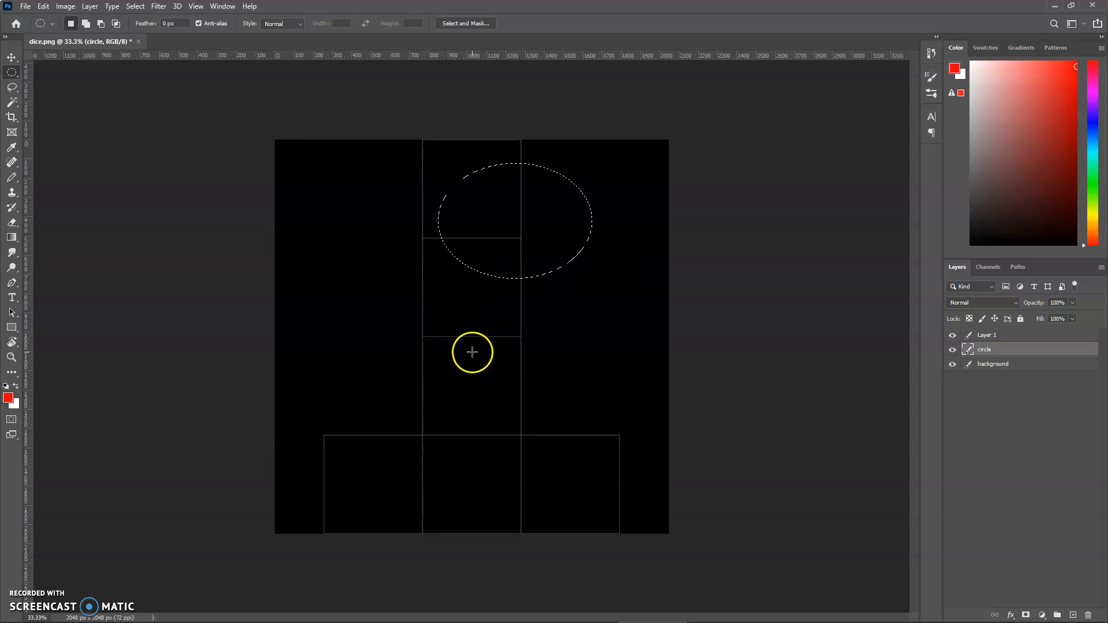
pyautogui.moveTo(444, 357); pyautogui.dragTo(485, 382)
pyautogui.hotkey('alt', 'BackSpace')
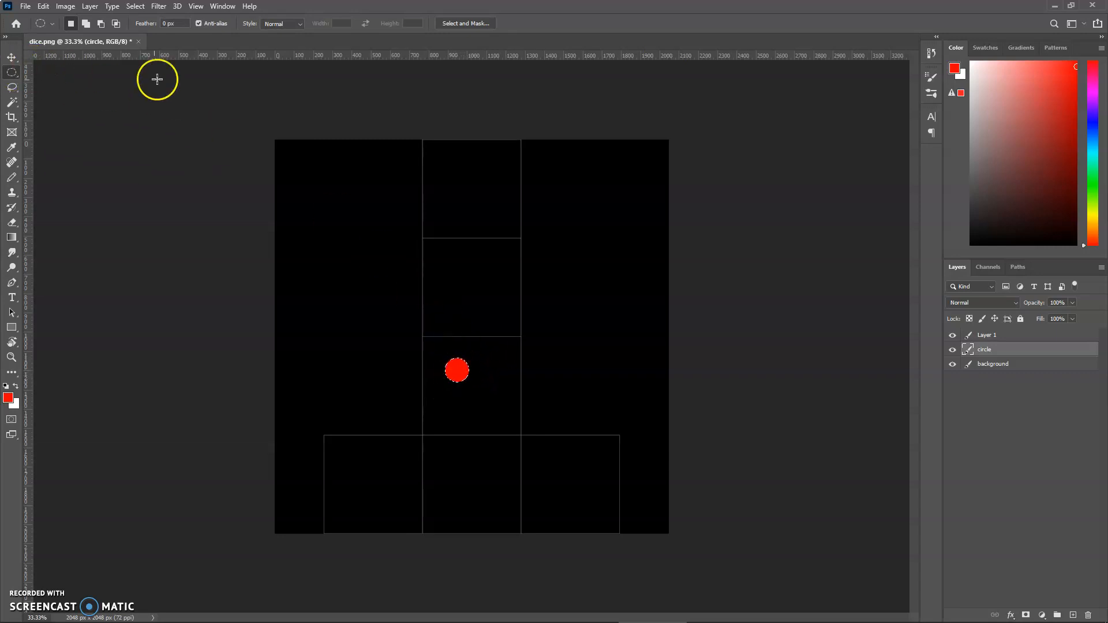
pyautogui.moveTo(459, 373); pyautogui.dragTo(538, 348)
pyautogui.click(537, 329)
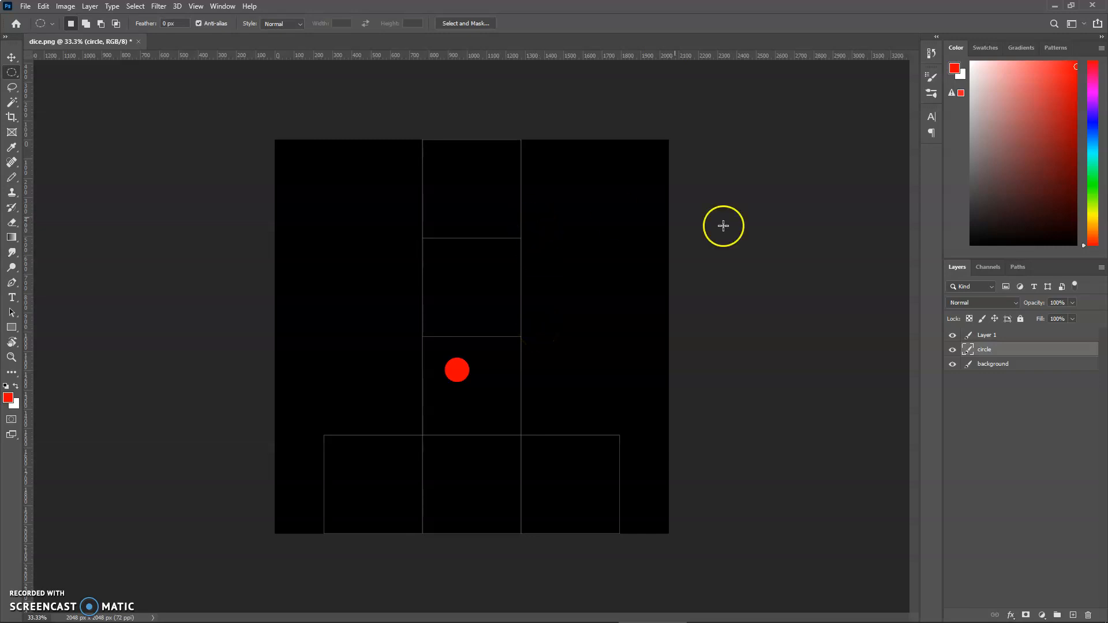
# Toggle the visibility of the circle and background layers to examine how the content is separated
pyautogui.click(951, 349)
pyautogui.click(952, 349)
pyautogui.click(952, 350)
pyautogui.click(951, 350)
pyautogui.click(952, 364)
pyautogui.click(952, 364)
pyautogui.click(987, 365)
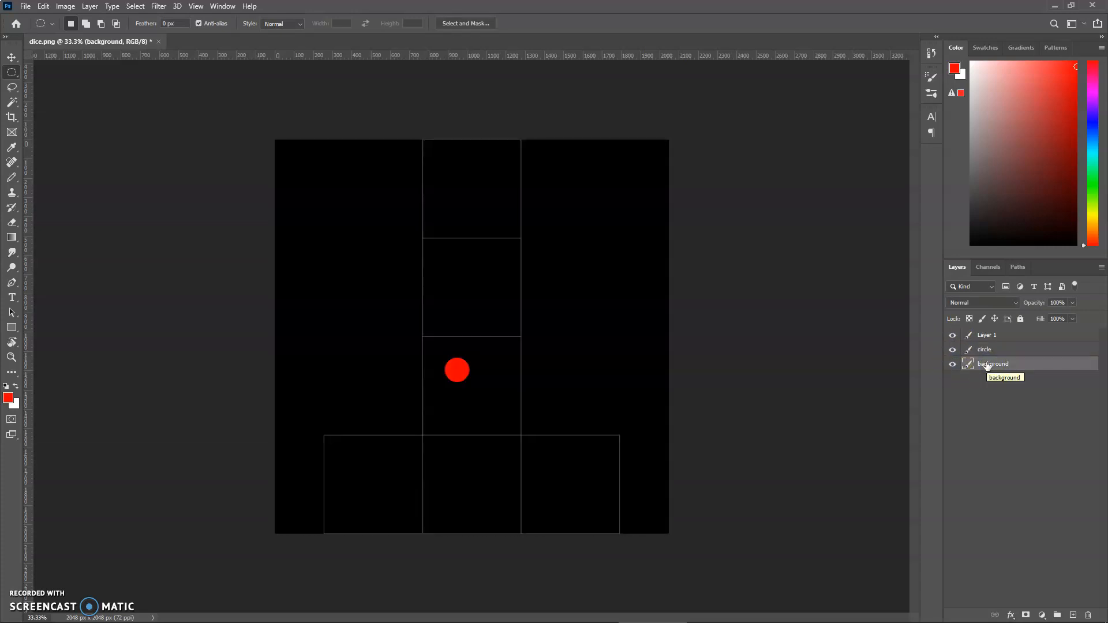
# Move the red circle on the circle layer to the centre of the topmost dice square
pyautogui.click(988, 350)
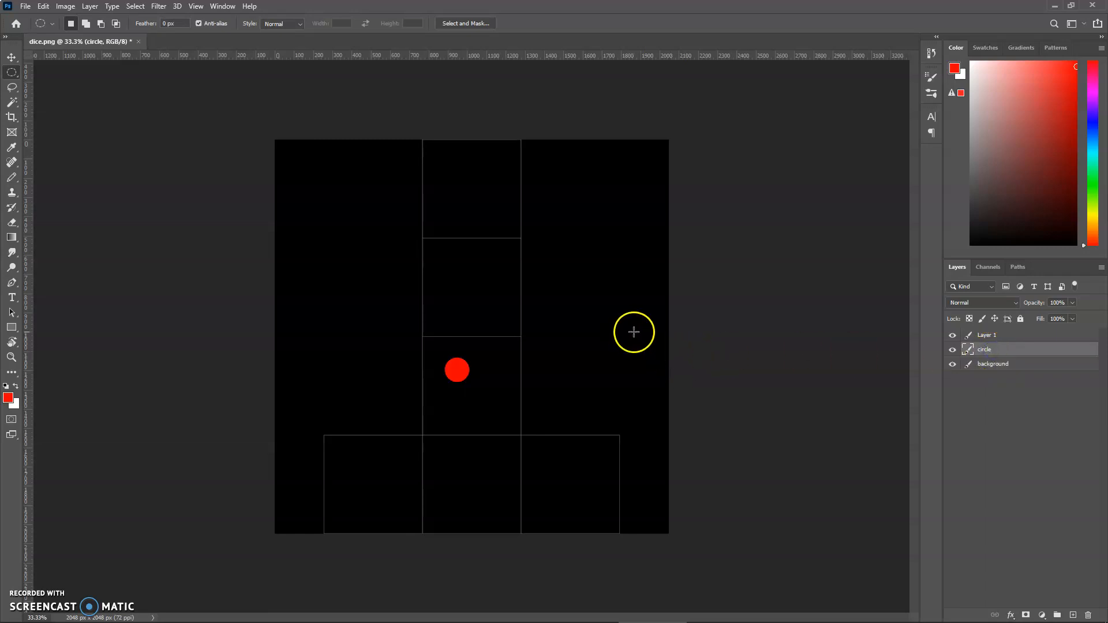
pyautogui.press('v')
pyautogui.moveTo(458, 370); pyautogui.dragTo(474, 188)
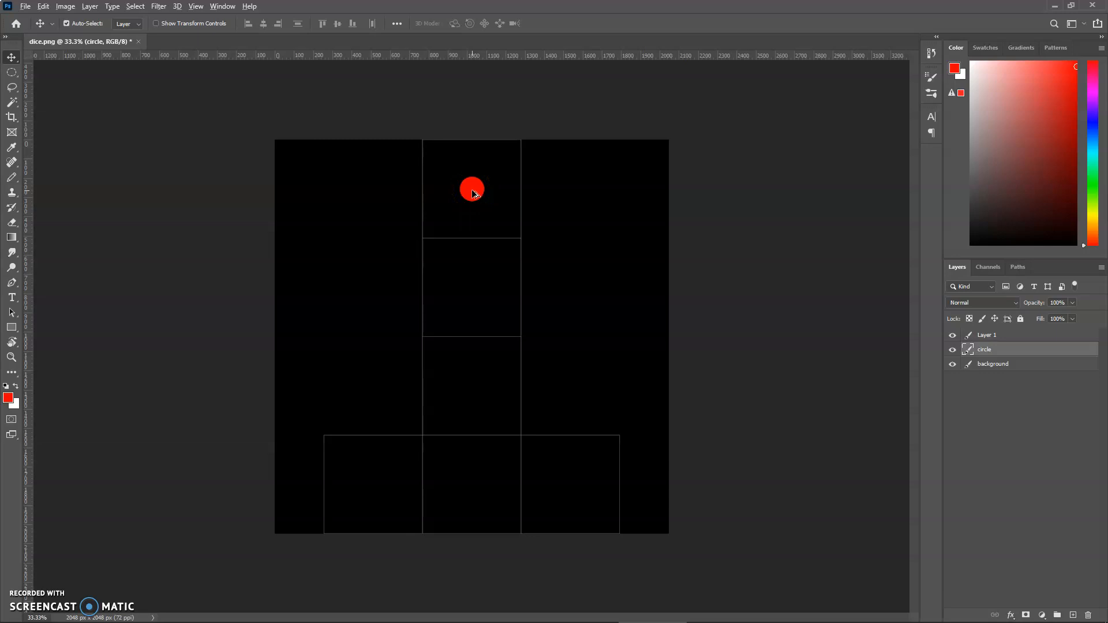
# Copy the red circle twice into the second square, placing the dots near its upper-left and lower-right corners
pyautogui.moveTo(473, 194); pyautogui.dragTo(445, 268)
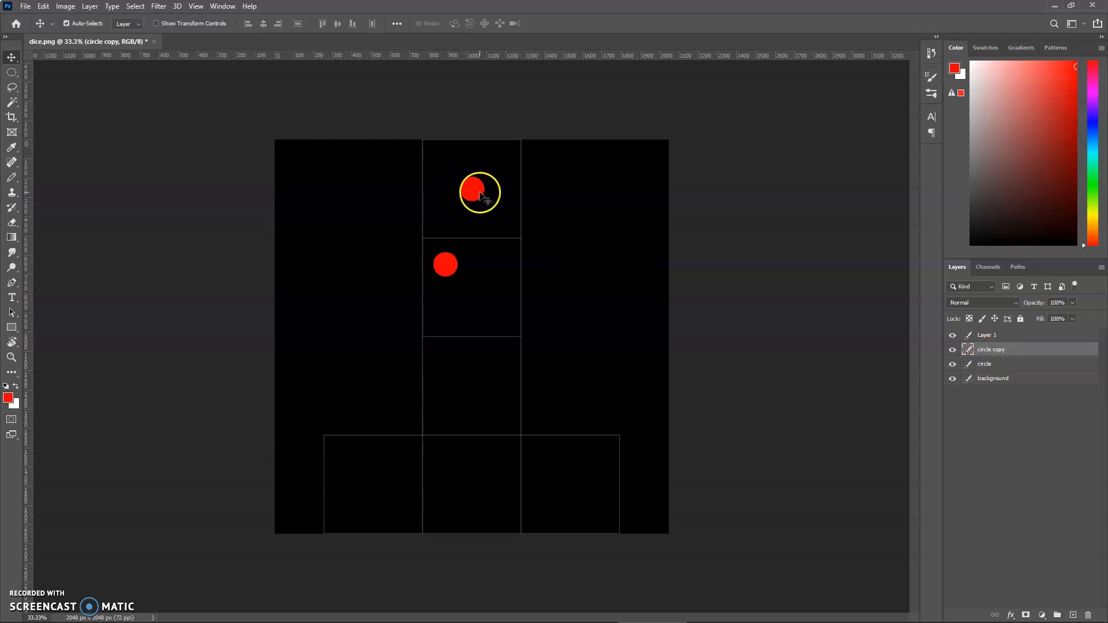
pyautogui.moveTo(451, 272)
pyautogui.mouseDown()
pyautogui.moveTo(501, 317)
pyautogui.moveTo(447, 264)
pyautogui.mouseUp()
pyautogui.moveTo(502, 308); pyautogui.dragTo(500, 306)
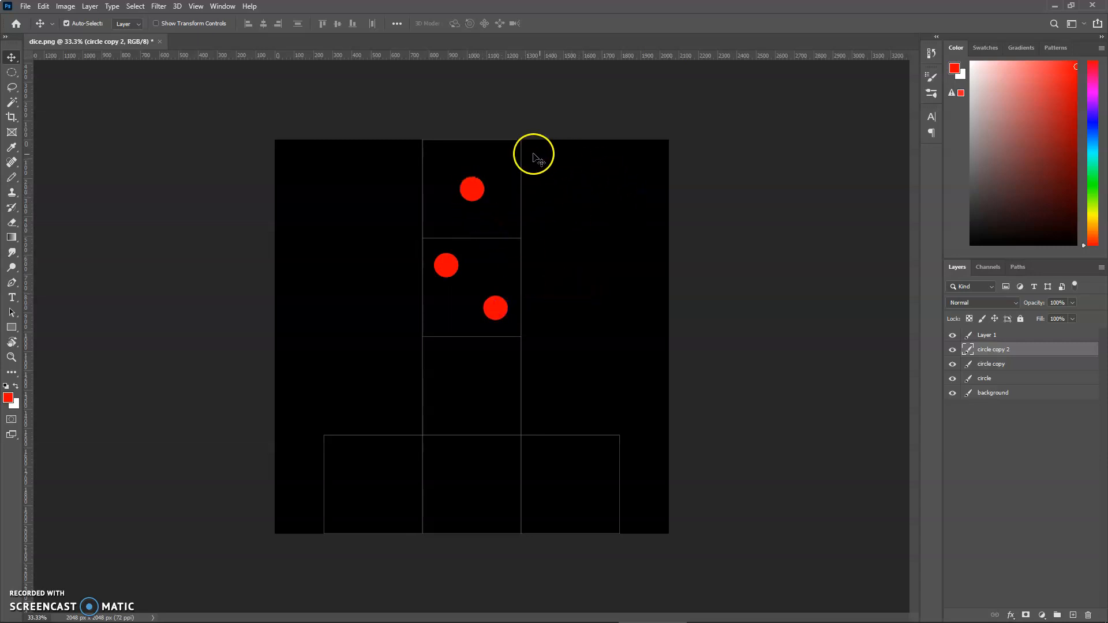
# Try moving the topmost circle with Auto-Select disabled, undo the move and re-enable Auto-Select
pyautogui.click(70, 26)
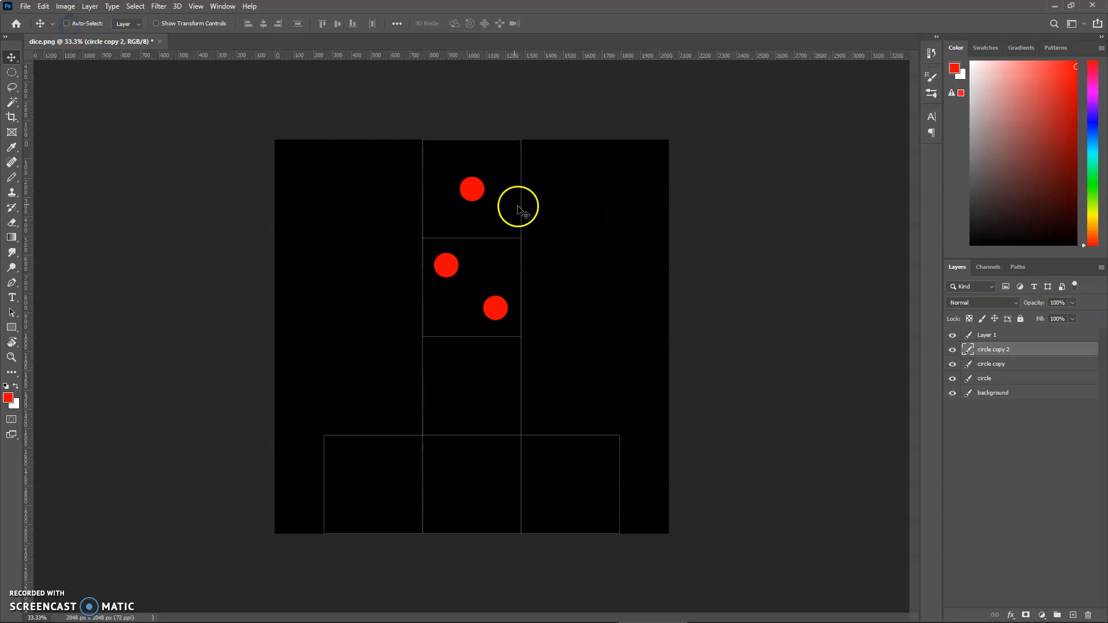
pyautogui.moveTo(466, 189); pyautogui.dragTo(501, 194)
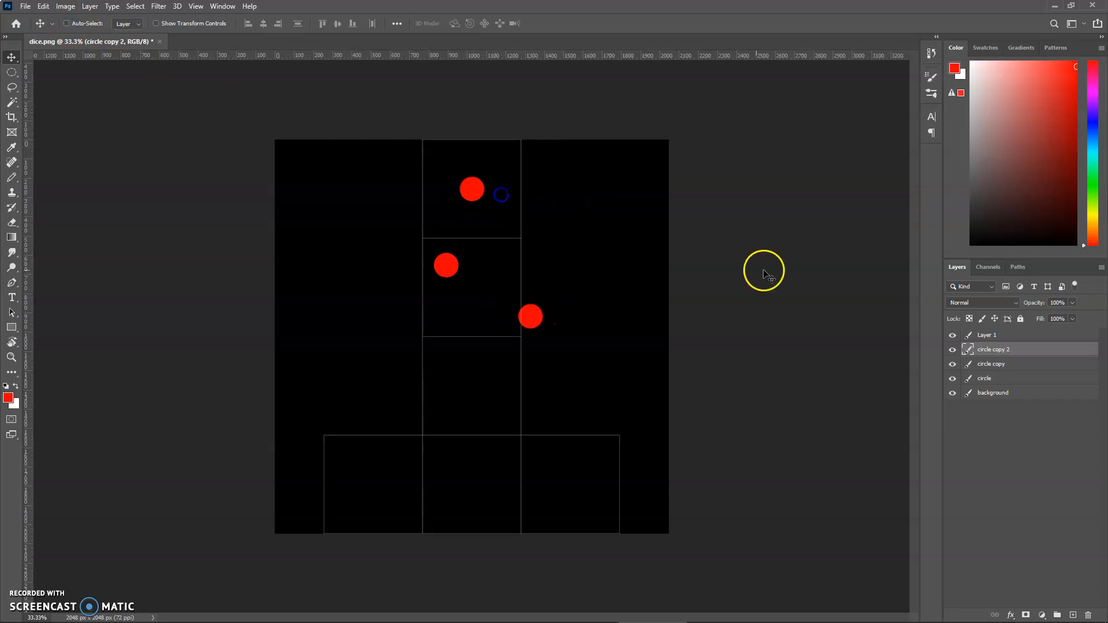
pyautogui.hotkey('ctrl', 'z')
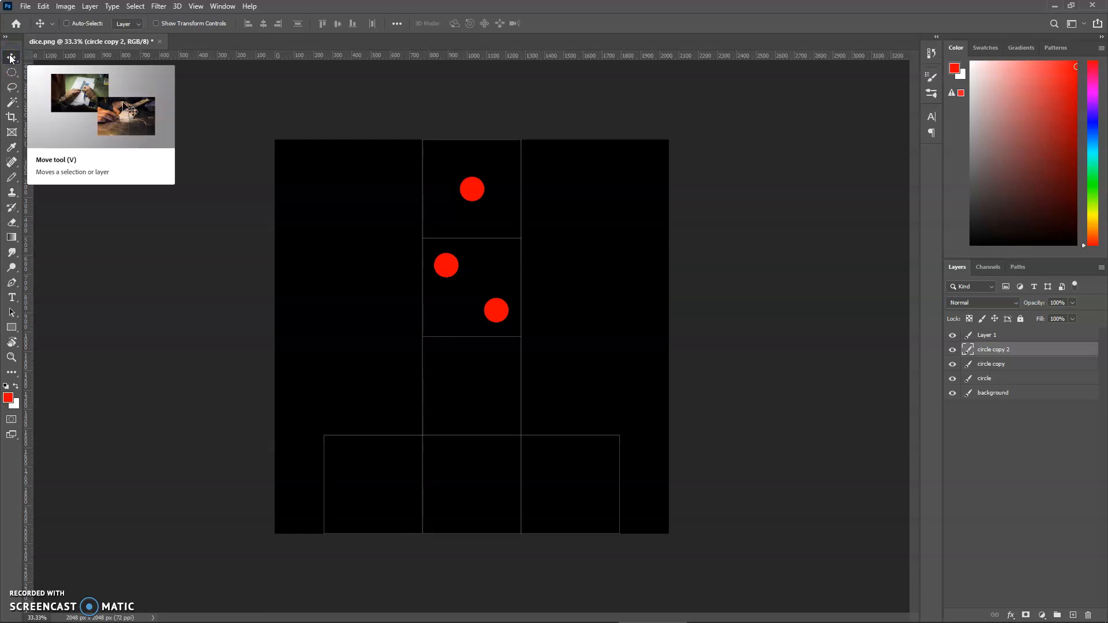
pyautogui.click(68, 24)
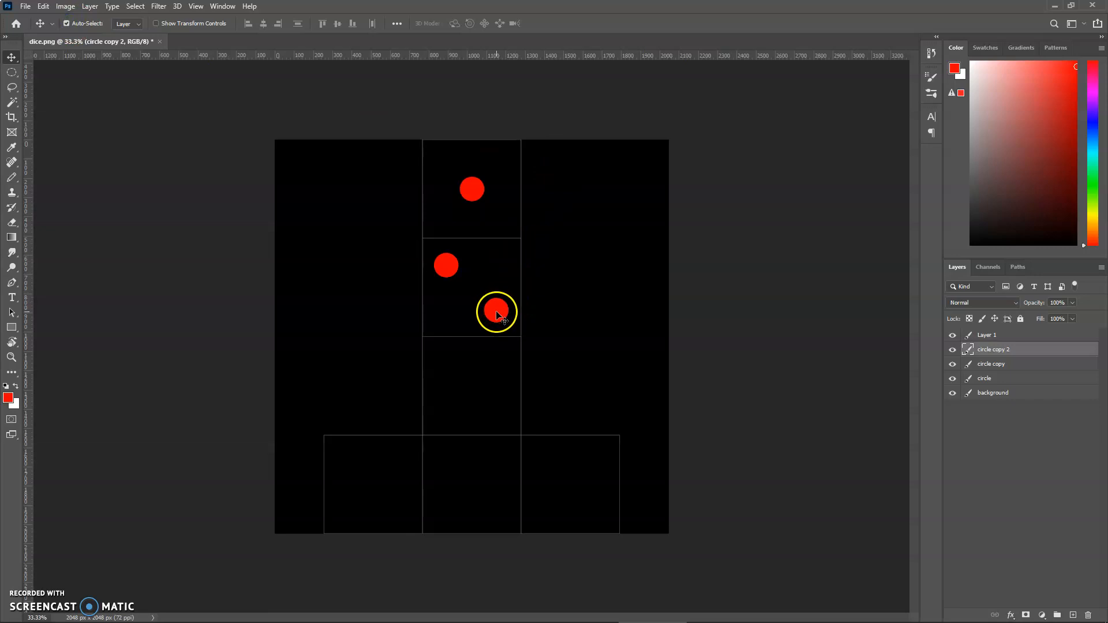
# Select the circles on the canvas and their layers one by one to check which layer holds which circle
pyautogui.click(557, 299)
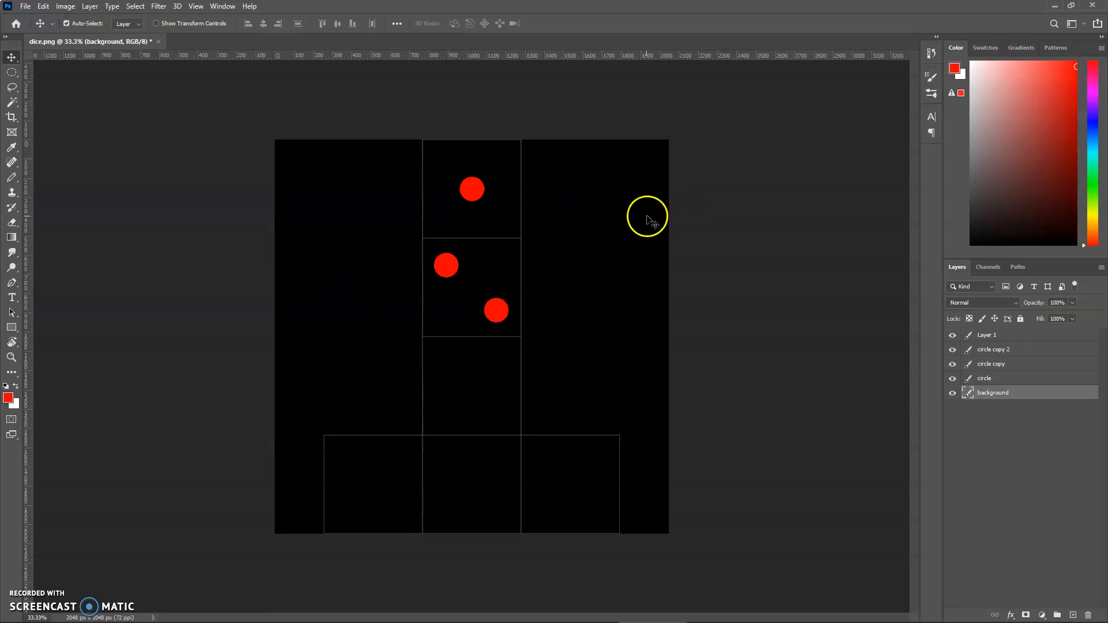
pyautogui.click(468, 189)
pyautogui.click(450, 258)
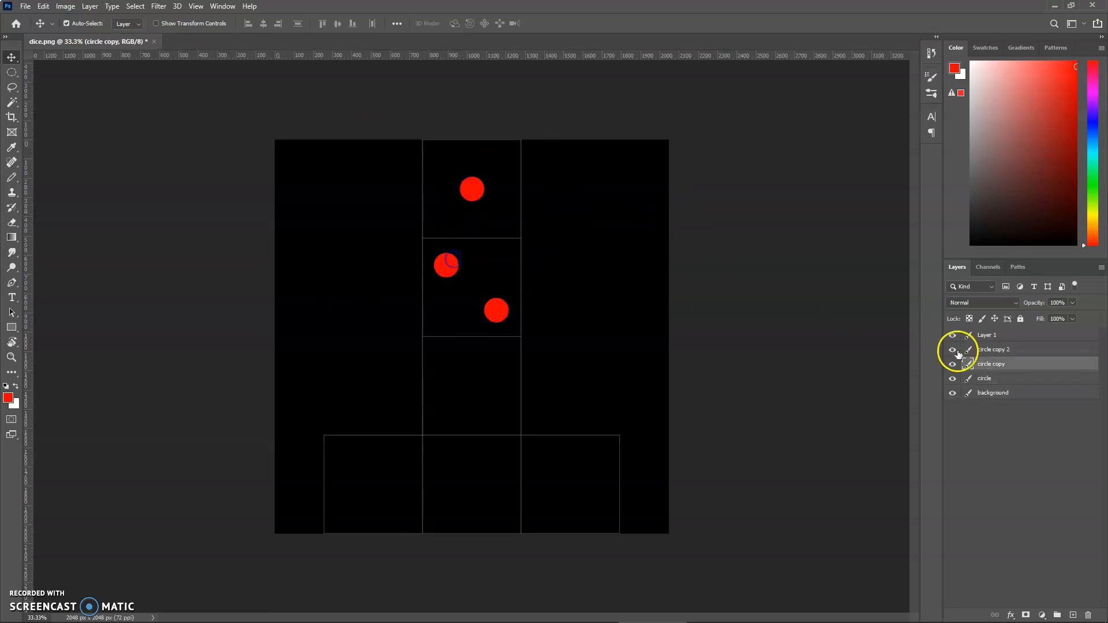
pyautogui.click(989, 380)
pyautogui.click(994, 364)
pyautogui.click(997, 350)
pyautogui.click(996, 363)
pyautogui.click(997, 378)
pyautogui.click(997, 392)
pyautogui.click(996, 363)
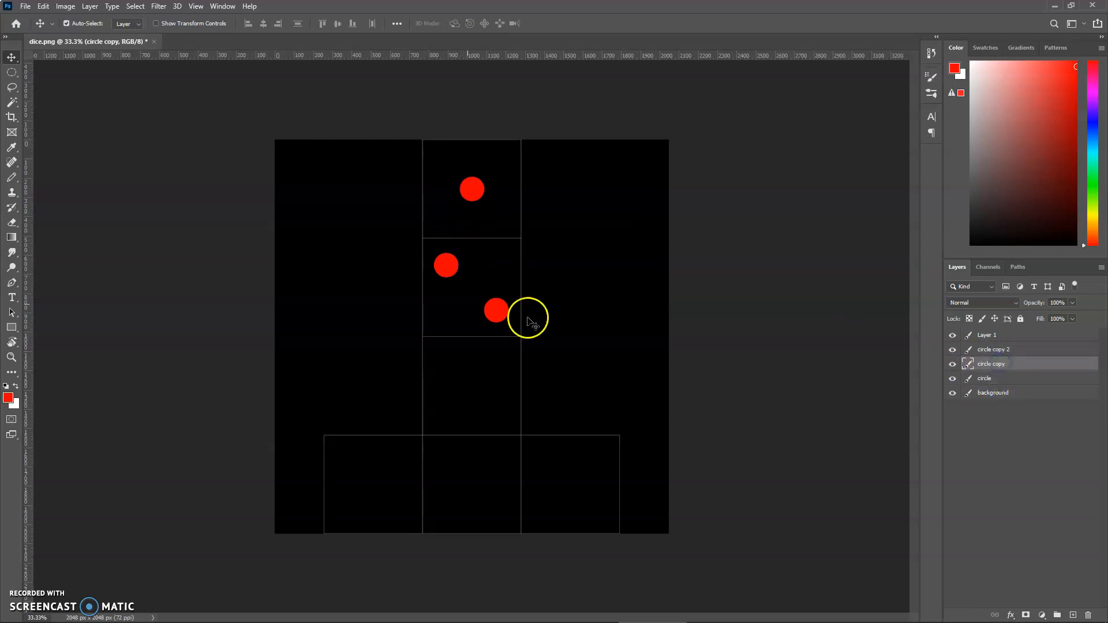
# Copy the red circle three times into the third square from the top, placing the dots along its diagonal from upper-left to lower-right
pyautogui.click(442, 261)
pyautogui.moveTo(443, 264); pyautogui.dragTo(501, 415)
pyautogui.click(470, 390)
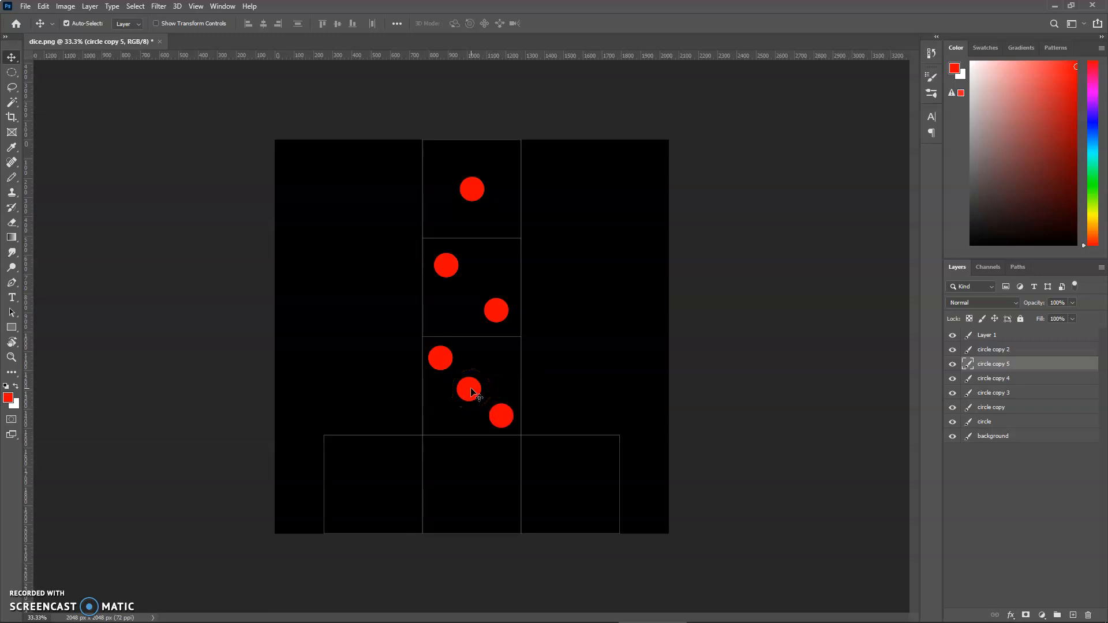
pyautogui.click(468, 386)
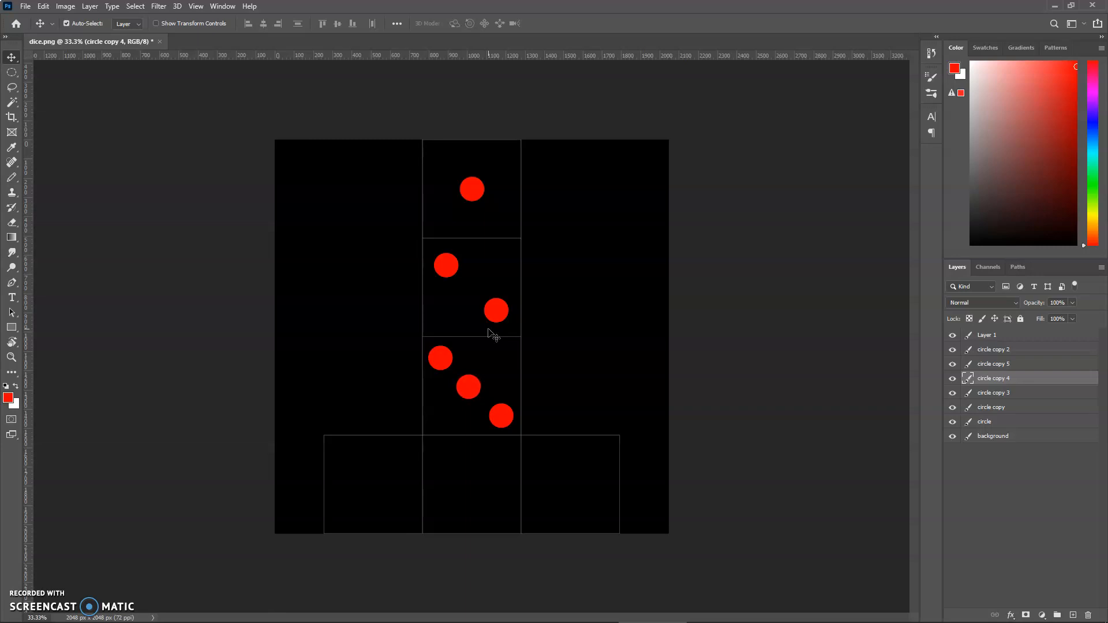
pyautogui.click(501, 413)
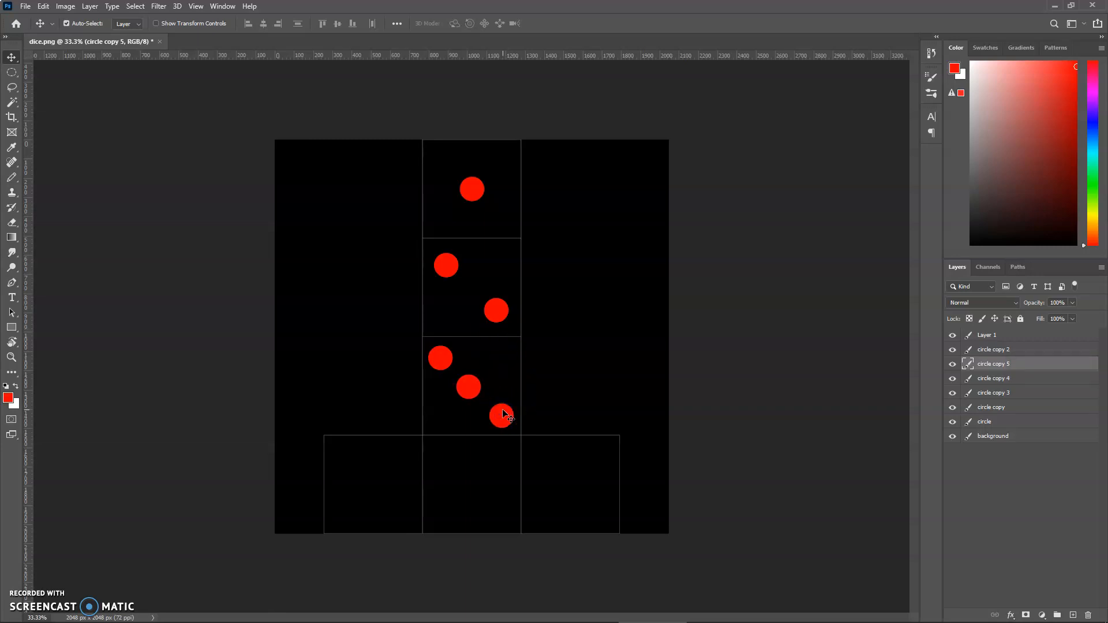
pyautogui.click(476, 392)
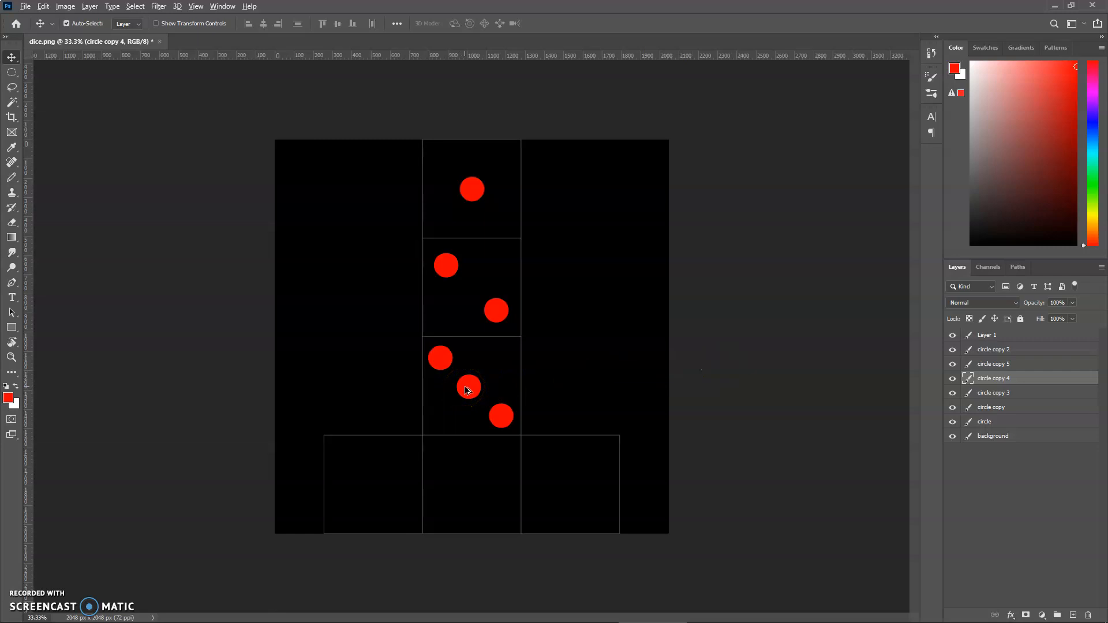
# Copy the red circle four times into the left square of the bottom row, placing one dot near each corner
pyautogui.moveTo(463, 393); pyautogui.dragTo(345, 513)
pyautogui.moveTo(402, 461); pyautogui.dragTo(401, 520)
pyautogui.moveTo(397, 455); pyautogui.dragTo(398, 517)
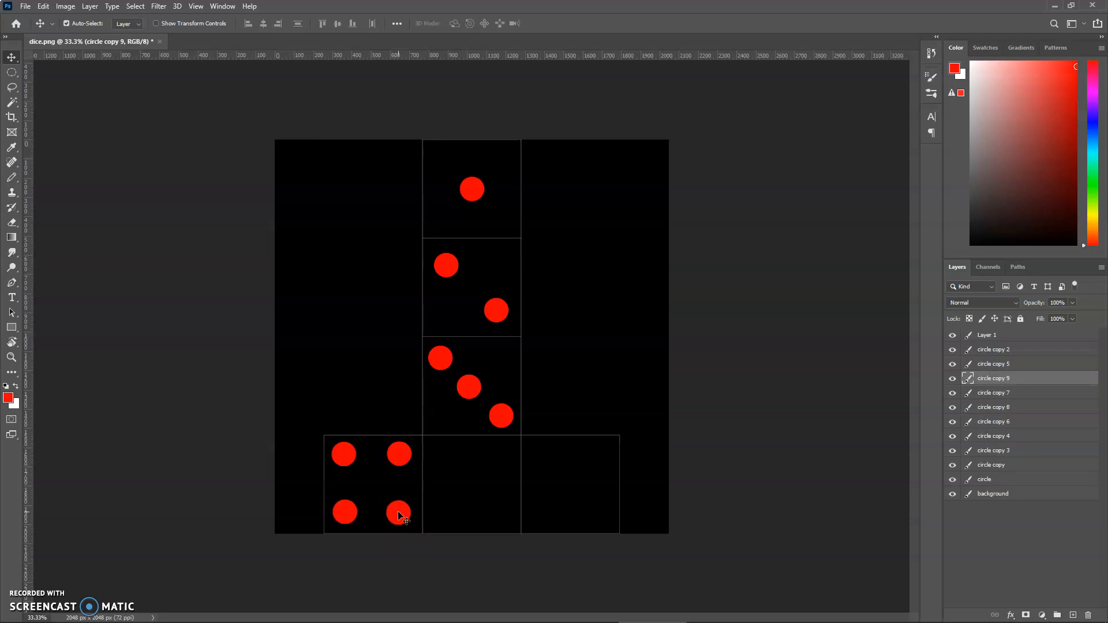
pyautogui.click(396, 511)
pyautogui.click(398, 454)
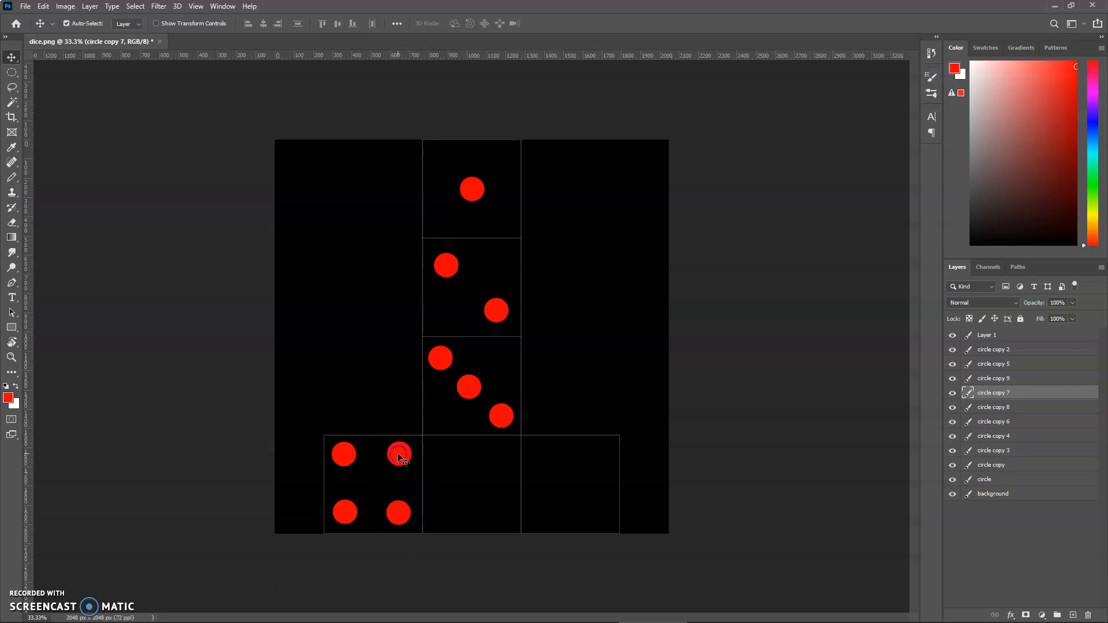
pyautogui.click(398, 454)
pyautogui.click(500, 416)
pyautogui.click(727, 344)
pyautogui.click(459, 411)
# Copy red circles into the middle square of the bottom row, placing one dot near each corner and one in the centre
pyautogui.click(397, 455)
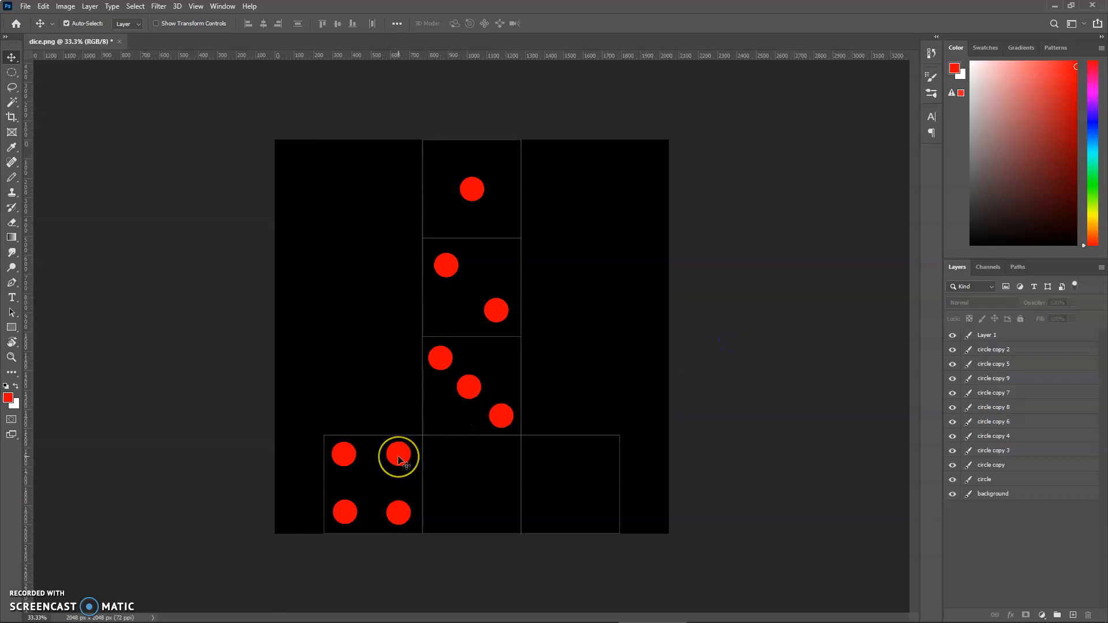
pyautogui.moveTo(398, 457); pyautogui.dragTo(503, 513)
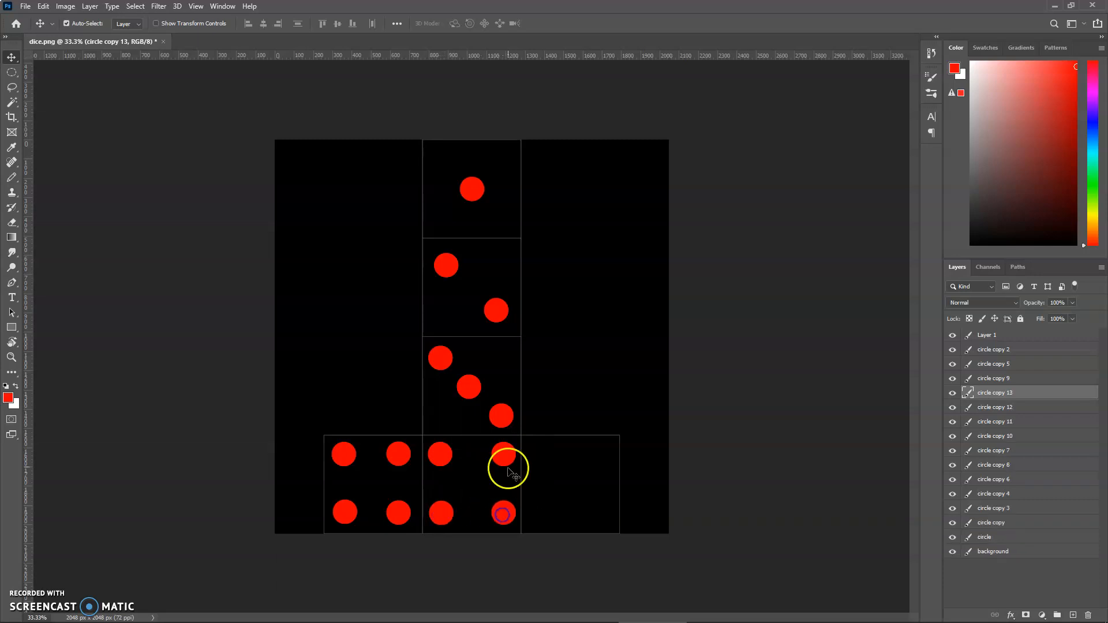
pyautogui.moveTo(504, 458); pyautogui.dragTo(511, 457)
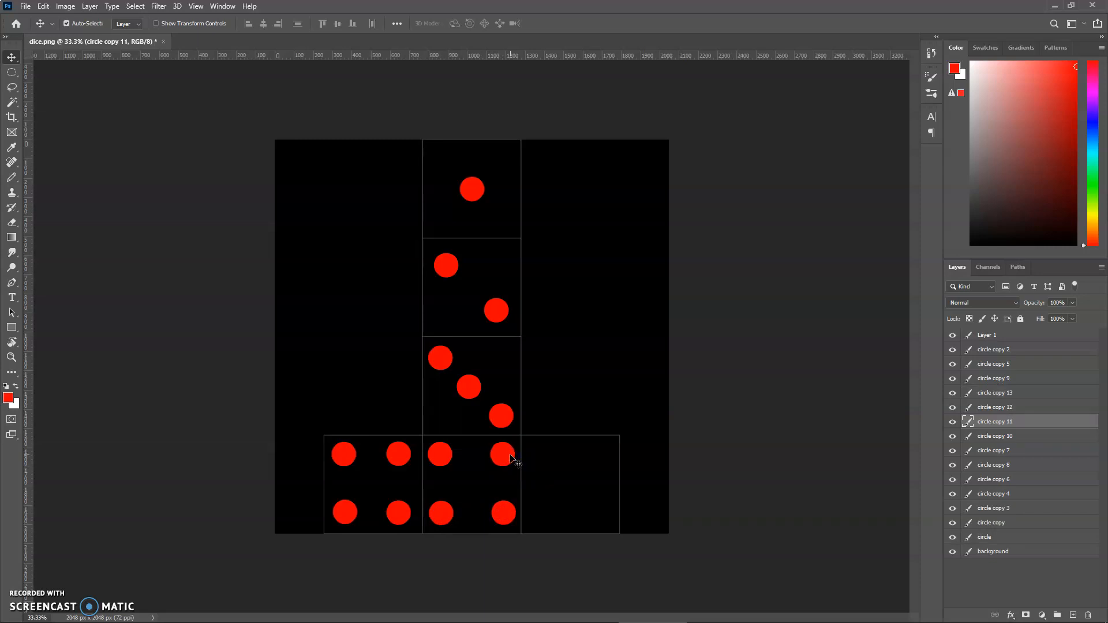
pyautogui.click(504, 512)
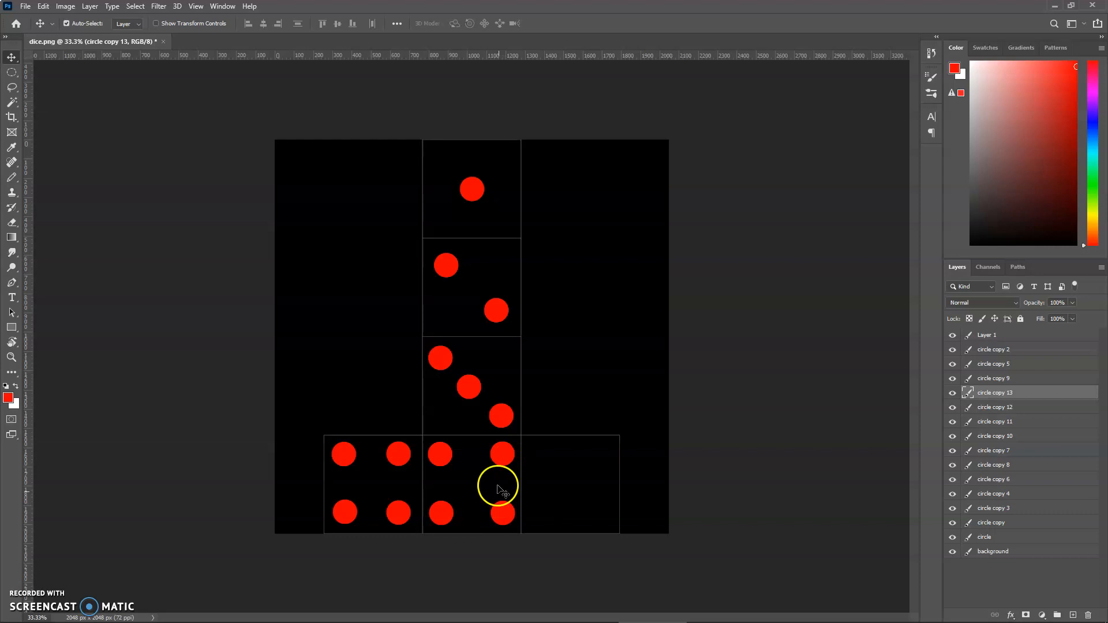
pyautogui.moveTo(501, 454); pyautogui.dragTo(472, 486)
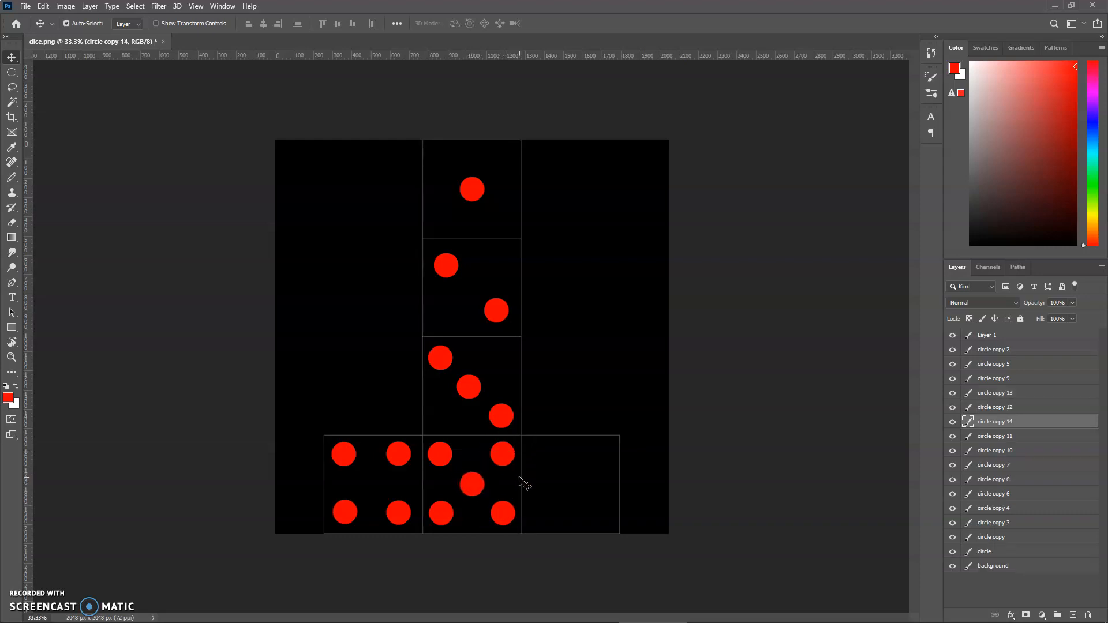
pyautogui.click(508, 513)
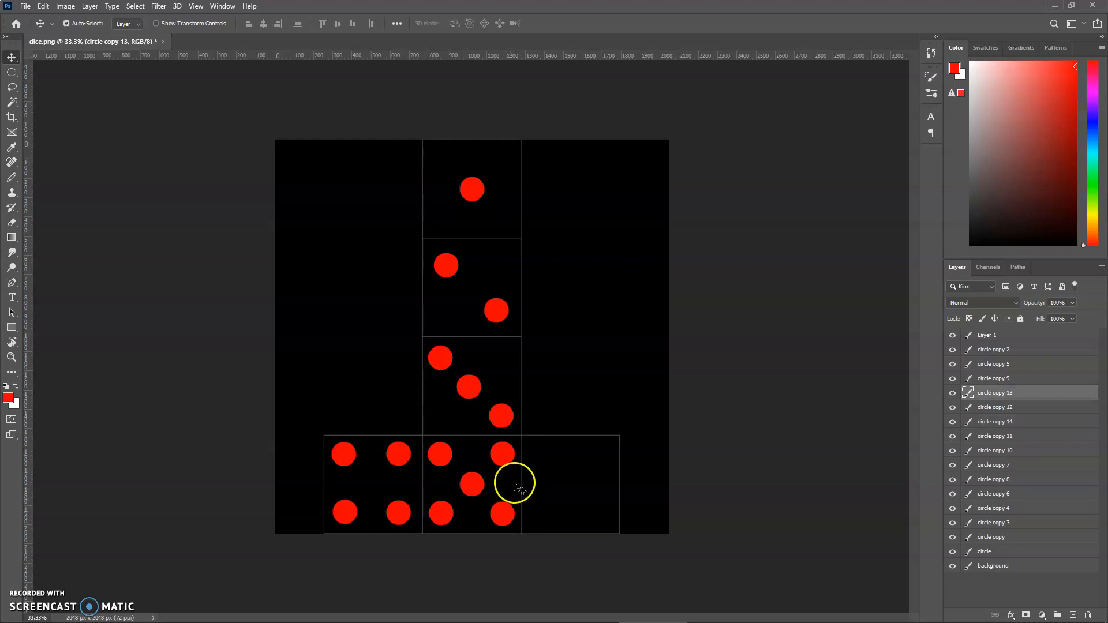
pyautogui.click(509, 460)
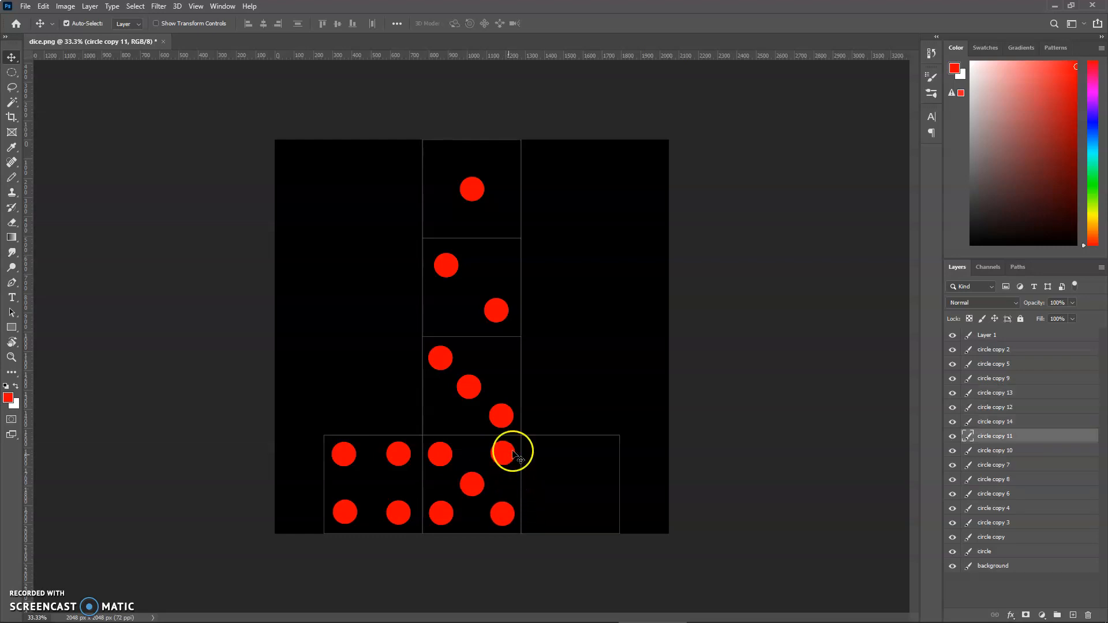
# Copy the red circle six times into the right square of the bottom row, forming two horizontal rows of three dots
pyautogui.click(690, 371)
pyautogui.moveTo(503, 455); pyautogui.dragTo(601, 455)
pyautogui.moveTo(575, 455); pyautogui.dragTo(576, 455)
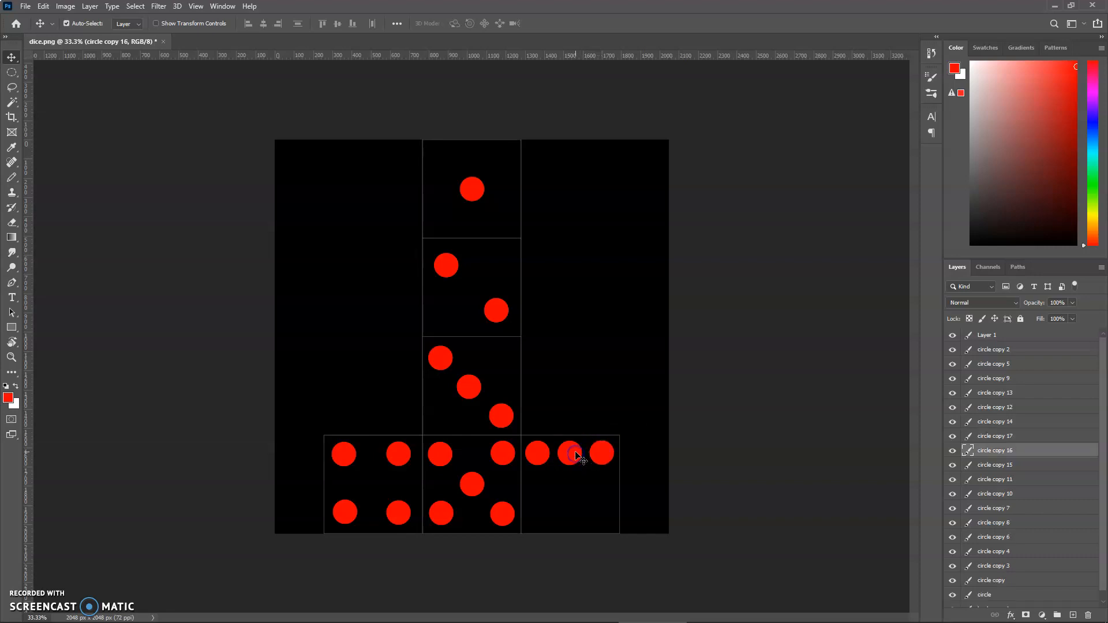
pyautogui.click(602, 452)
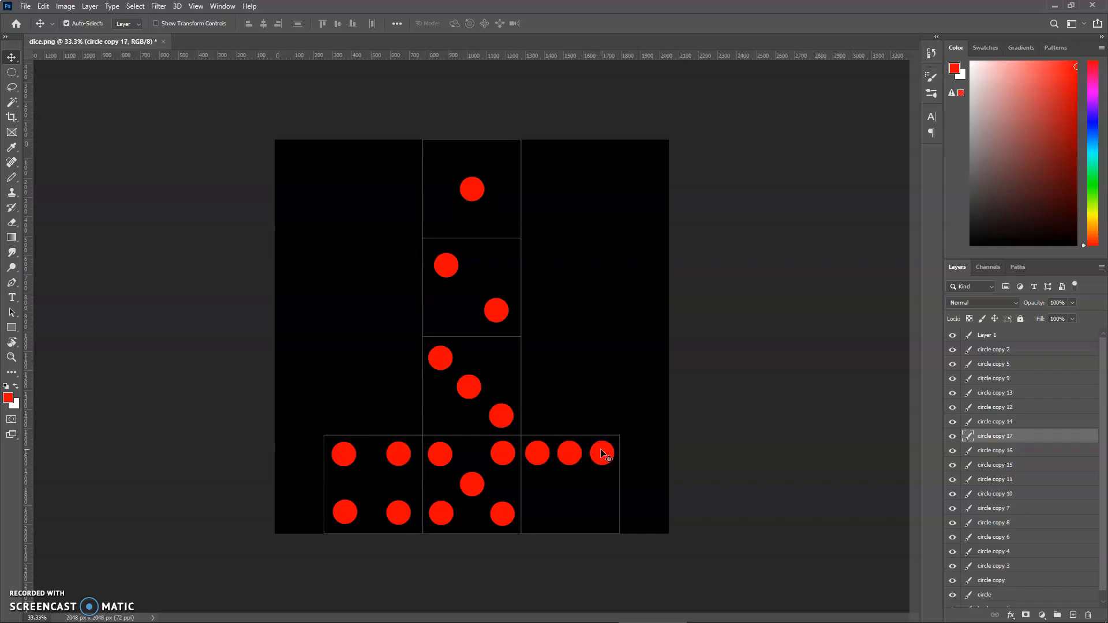
pyautogui.moveTo(536, 456); pyautogui.dragTo(601, 518)
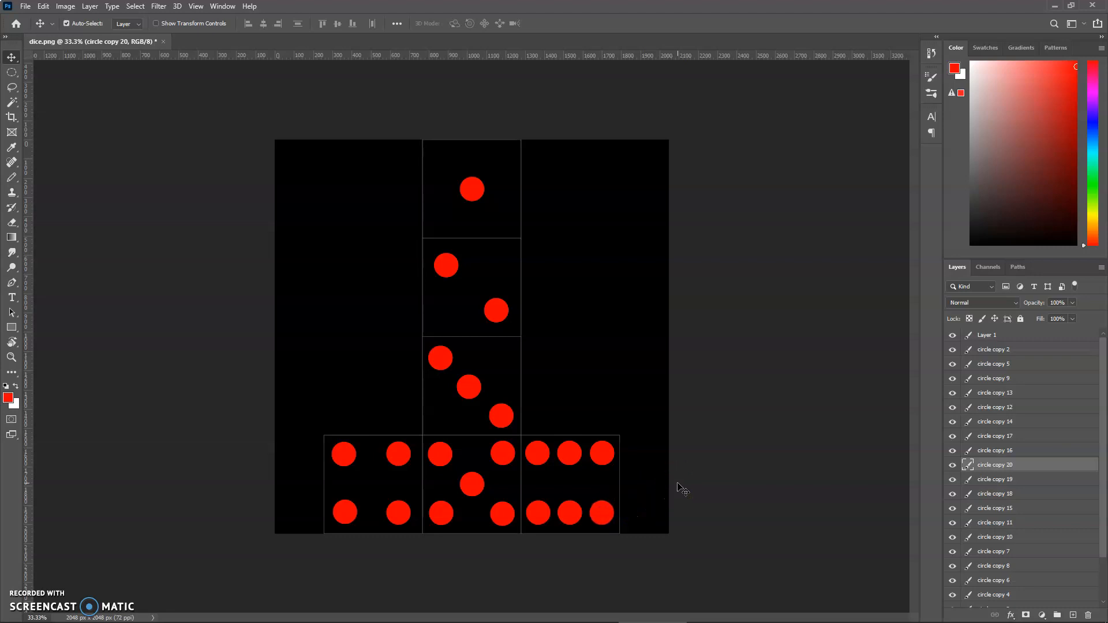
pyautogui.click(565, 510)
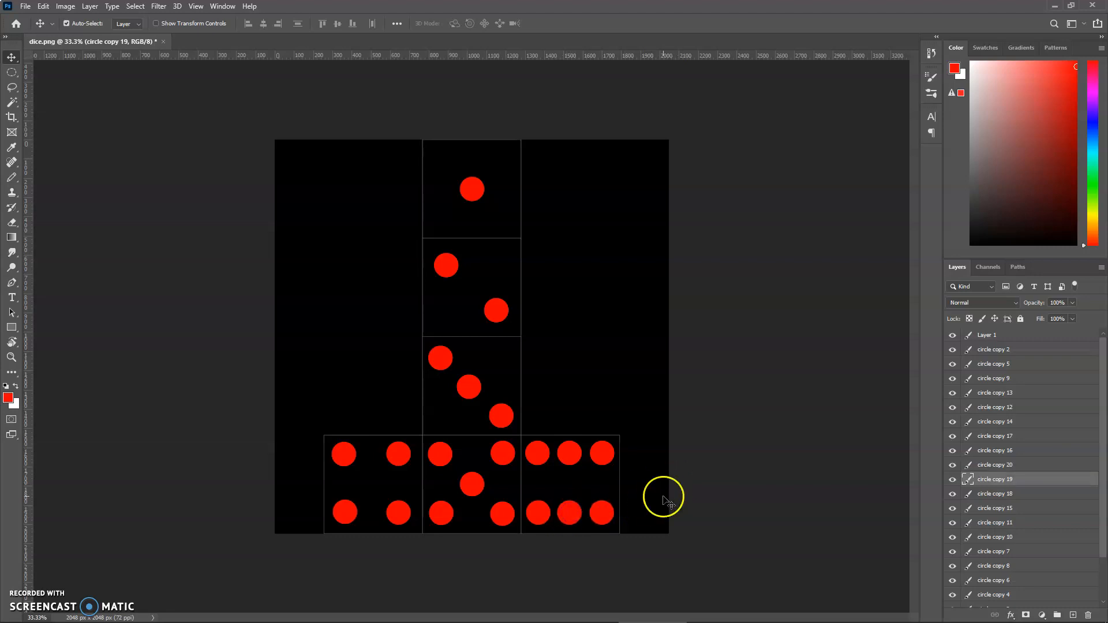
pyautogui.click(601, 459)
pyautogui.click(607, 512)
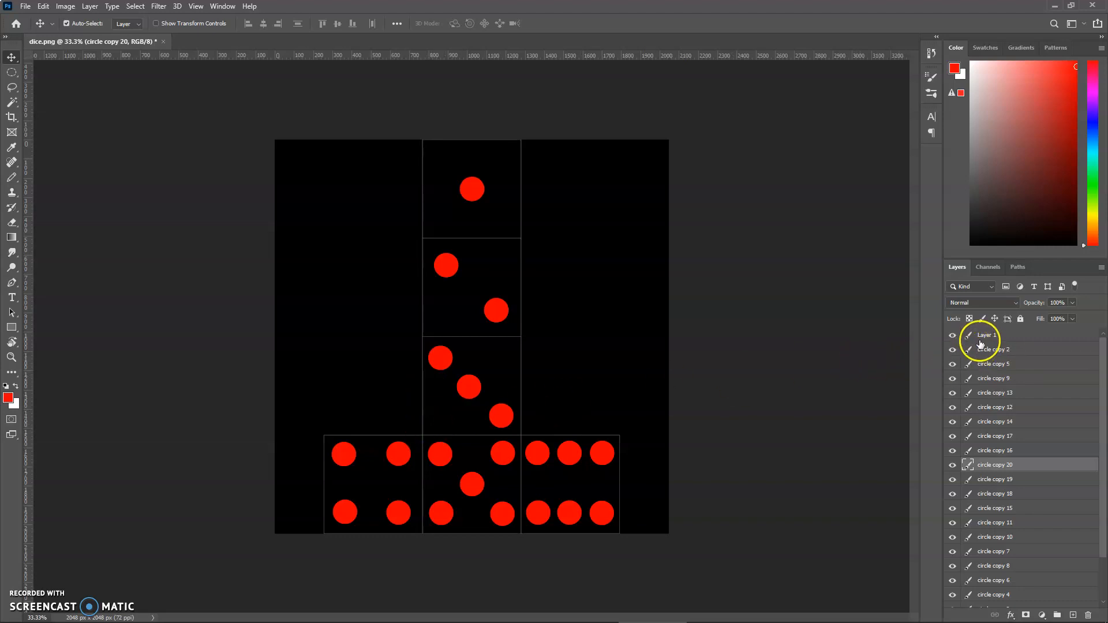
# Toggle the visibility of the UV outlines on Layer 1 to compare, leaving the layer hidden
pyautogui.click(953, 335)
pyautogui.click(952, 335)
pyautogui.click(954, 335)
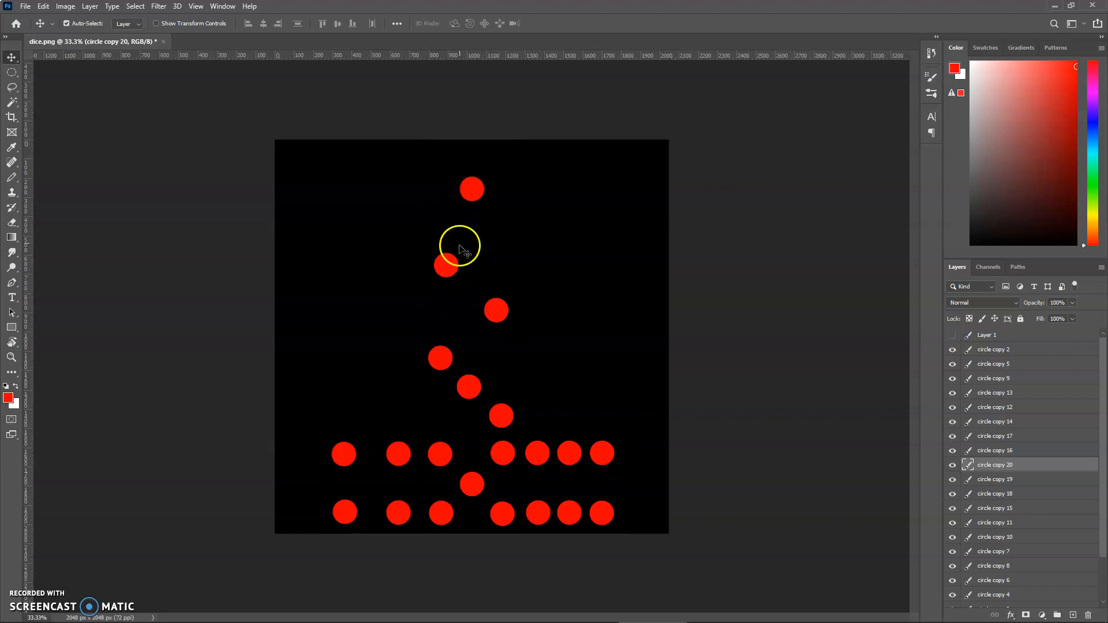
pyautogui.click(953, 335)
pyautogui.click(952, 337)
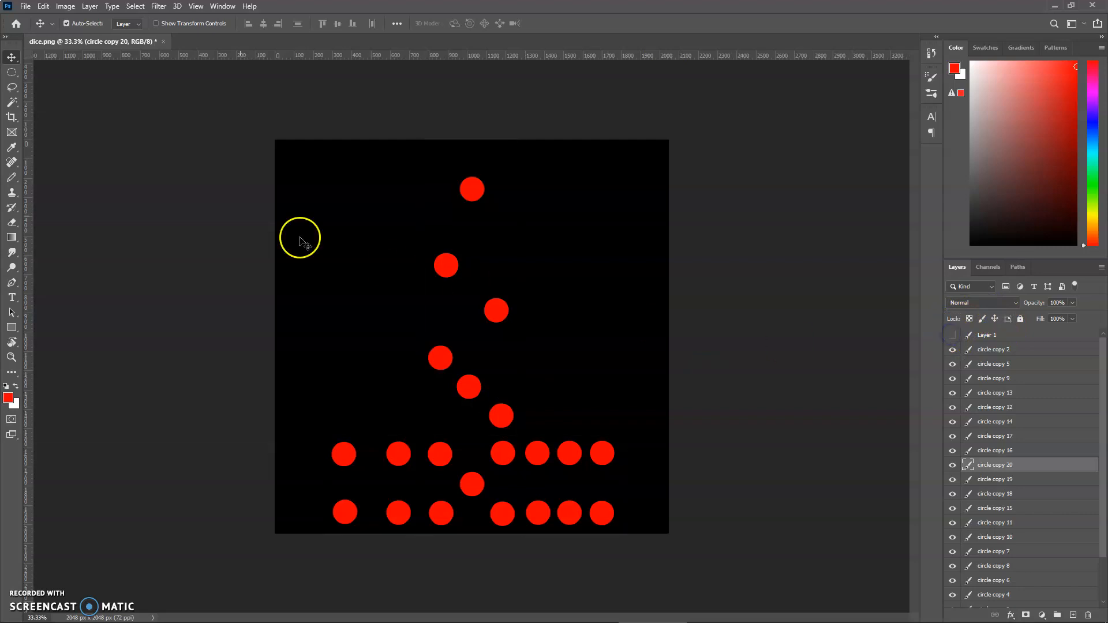
# Save the image to the Desktop as dice.jpg with the TIFF file type, replacing the existing file and accepting the default TIFF options
pyautogui.click(25, 7)
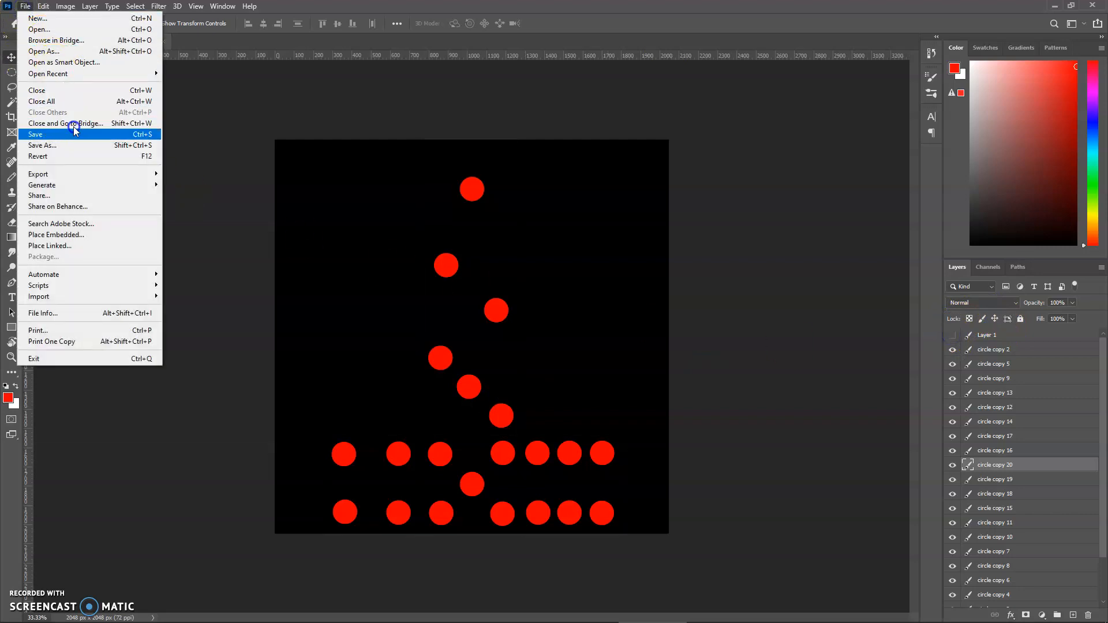
pyautogui.click(78, 144)
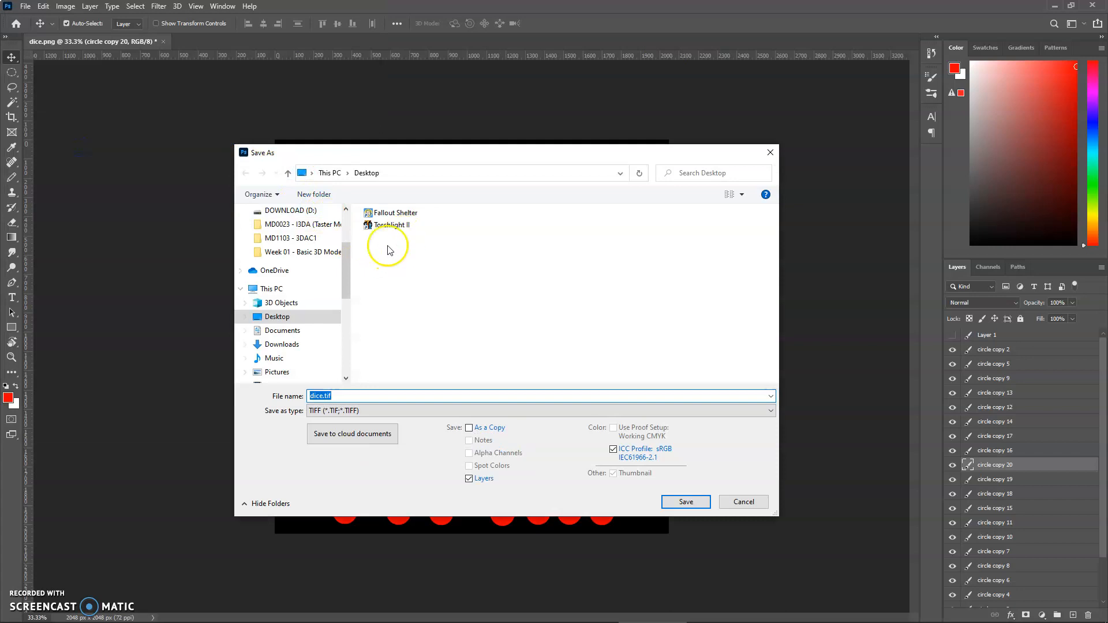
pyautogui.write('dice.jpg')
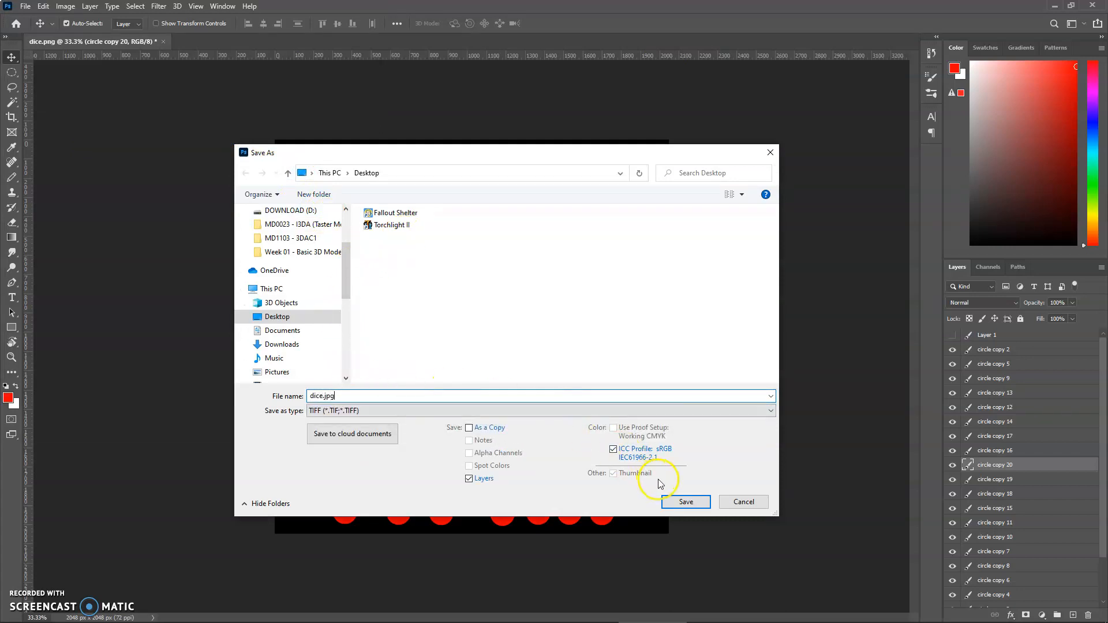
pyautogui.click(683, 501)
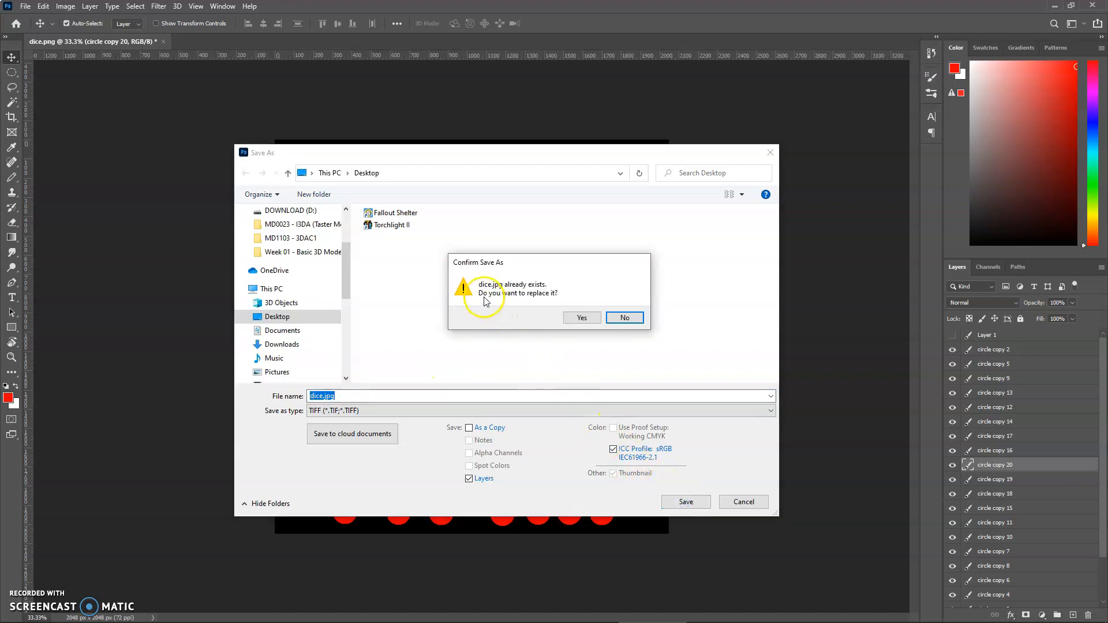
pyautogui.click(581, 318)
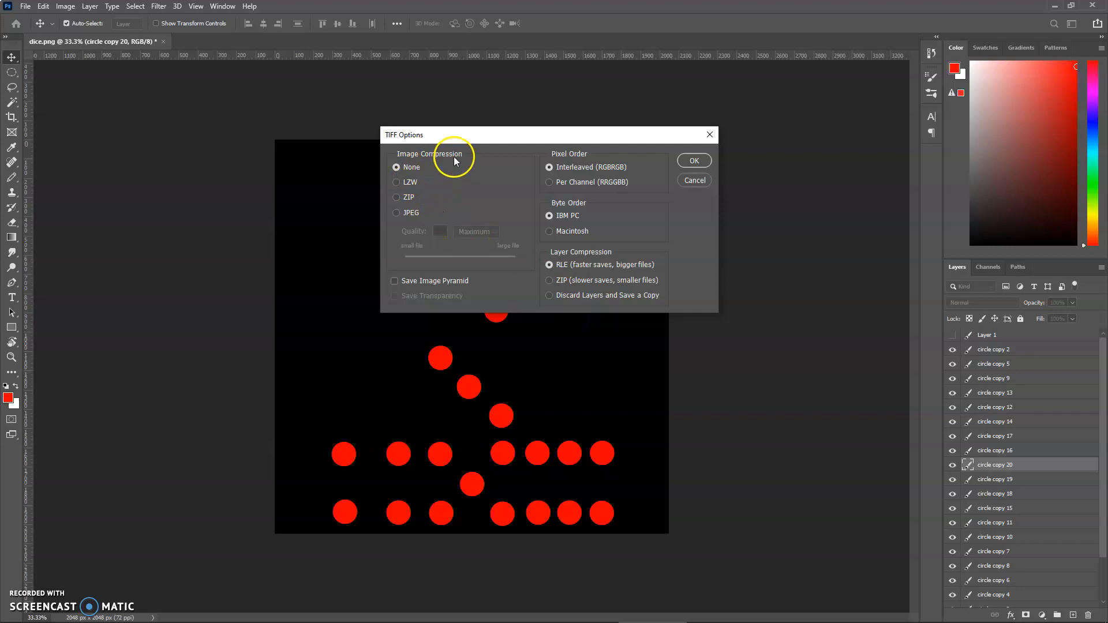
pyautogui.click(694, 160)
pyautogui.click(499, 235)
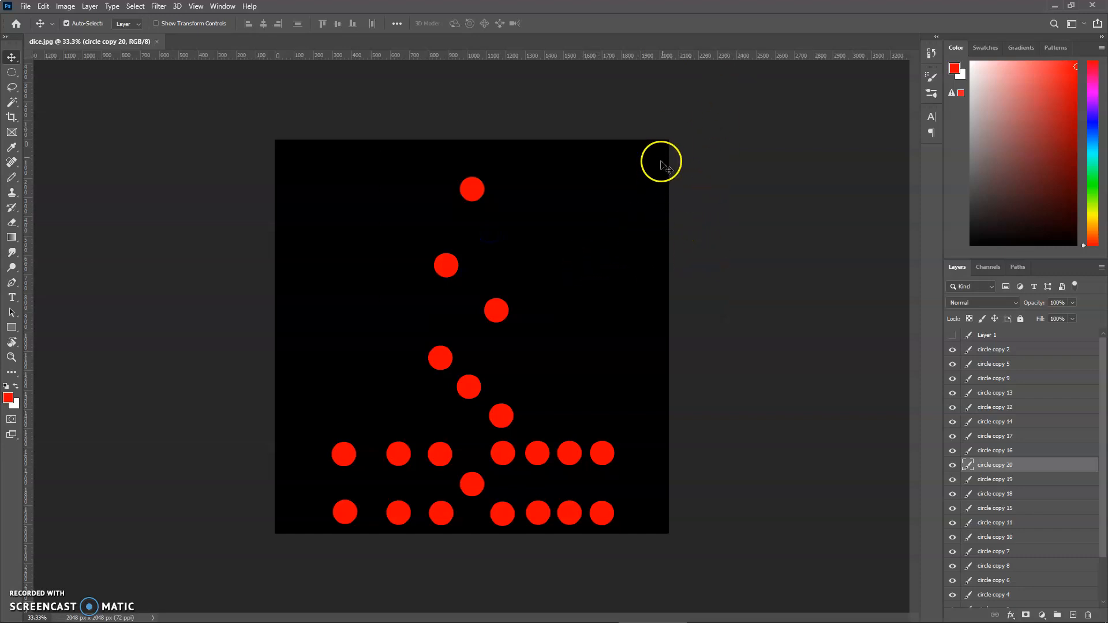
# Switch to Maya and close the UV Snapshot Options and UV Editor windows
pyautogui.moveTo(613, 617)
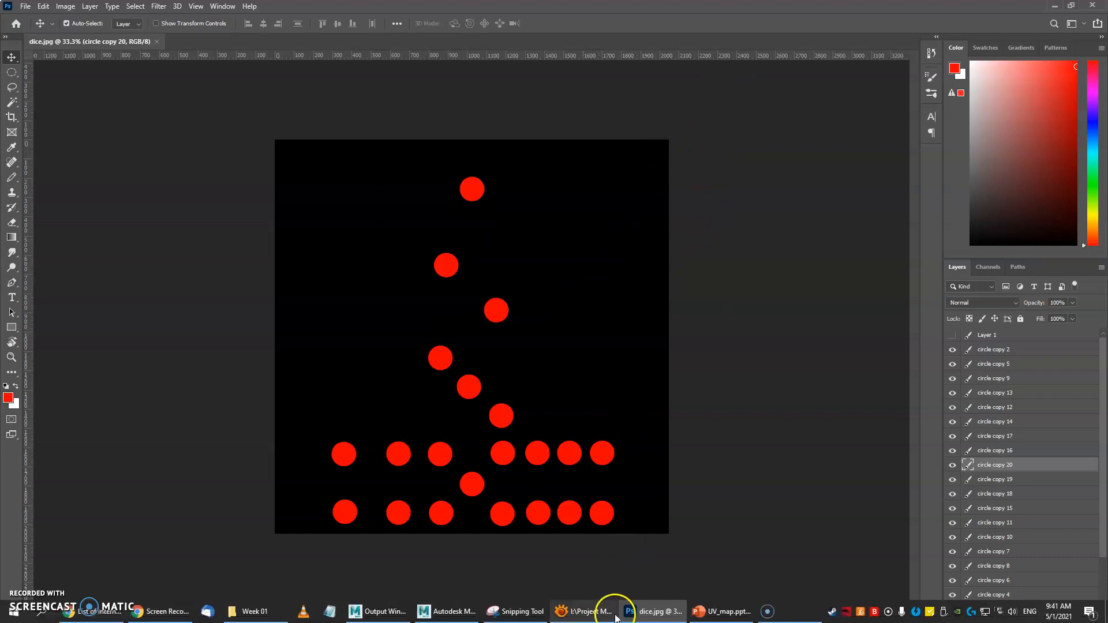
pyautogui.click(450, 611)
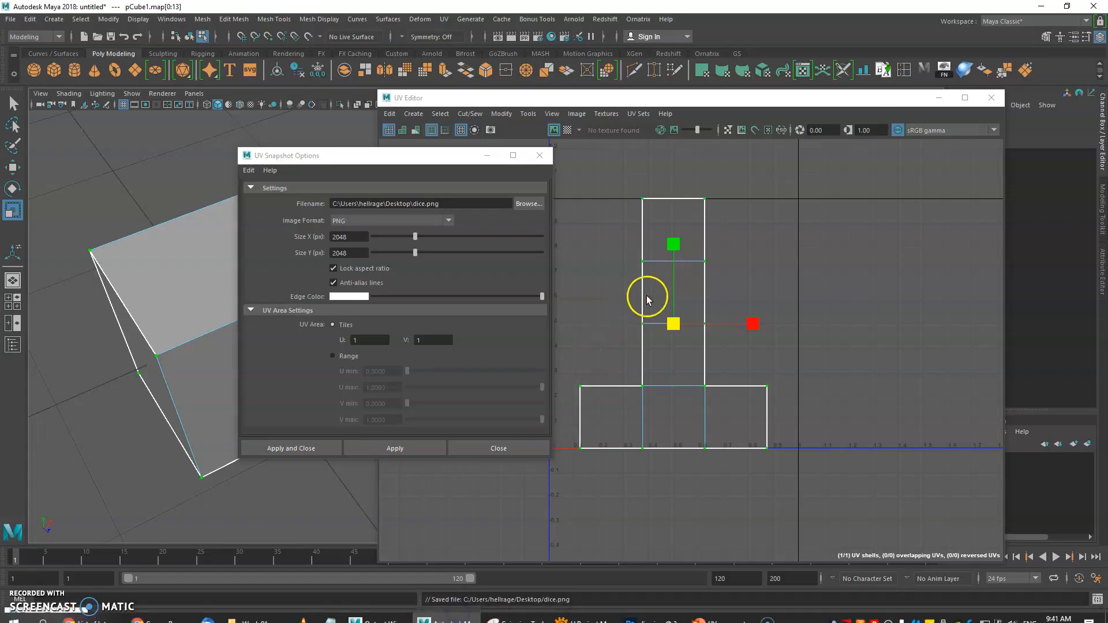
pyautogui.click(537, 157)
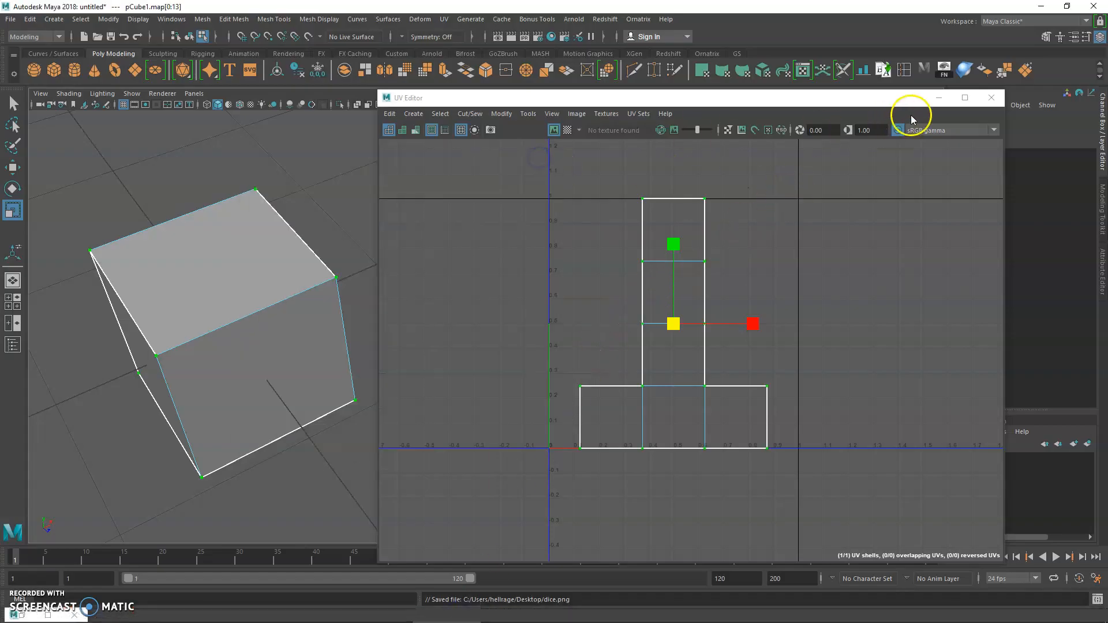
pyautogui.click(990, 98)
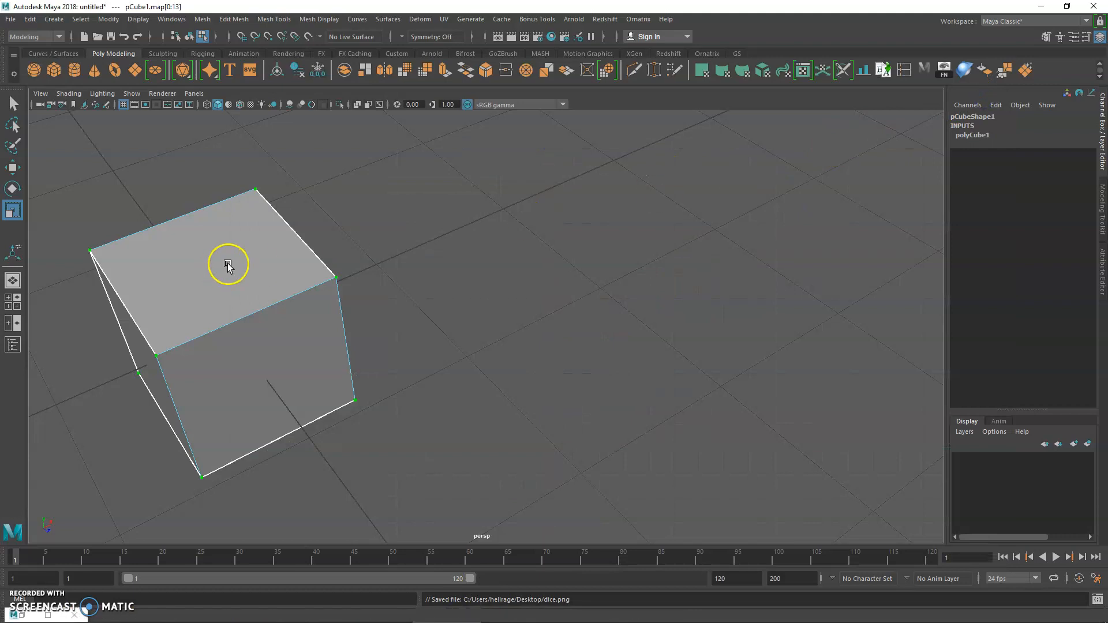
# Return the cube to object mode and select it as a whole object
pyautogui.moveTo(259, 265); pyautogui.dragTo(425, 208)
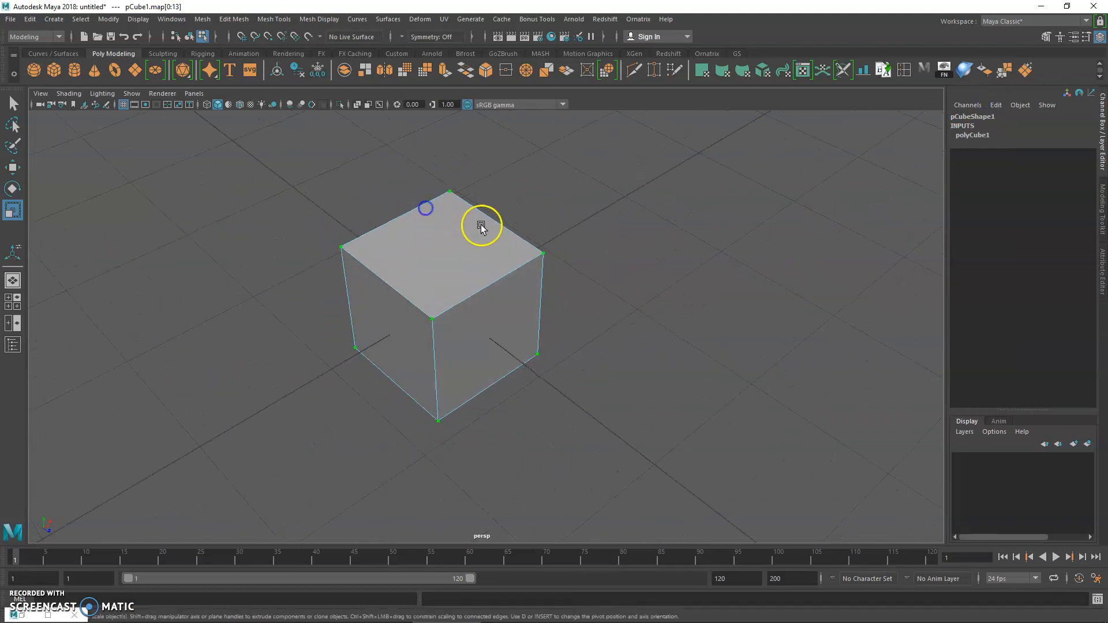
pyautogui.rightClick(459, 226)
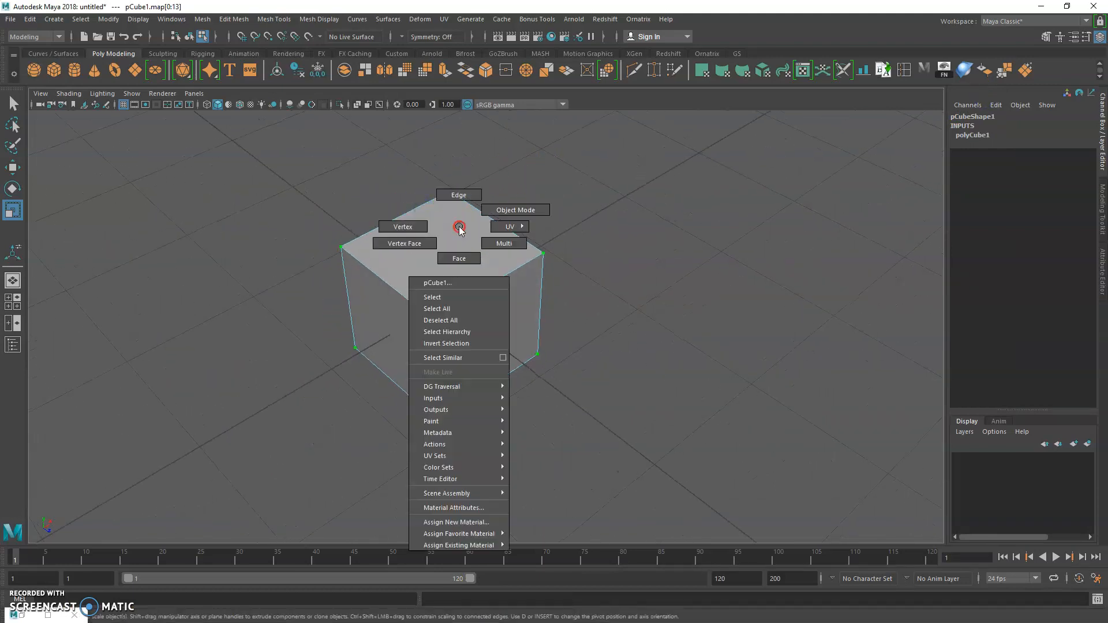
pyautogui.click(541, 209)
pyautogui.click(489, 234)
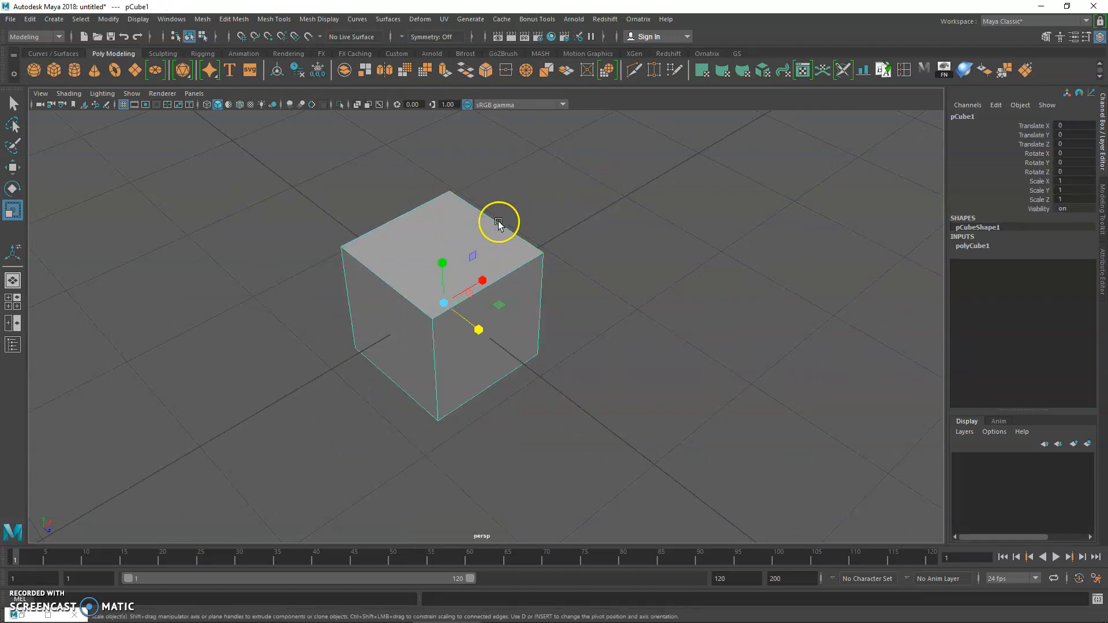
# Assign a new Lambert material to the cube from the favorite materials
pyautogui.rightClick(452, 230)
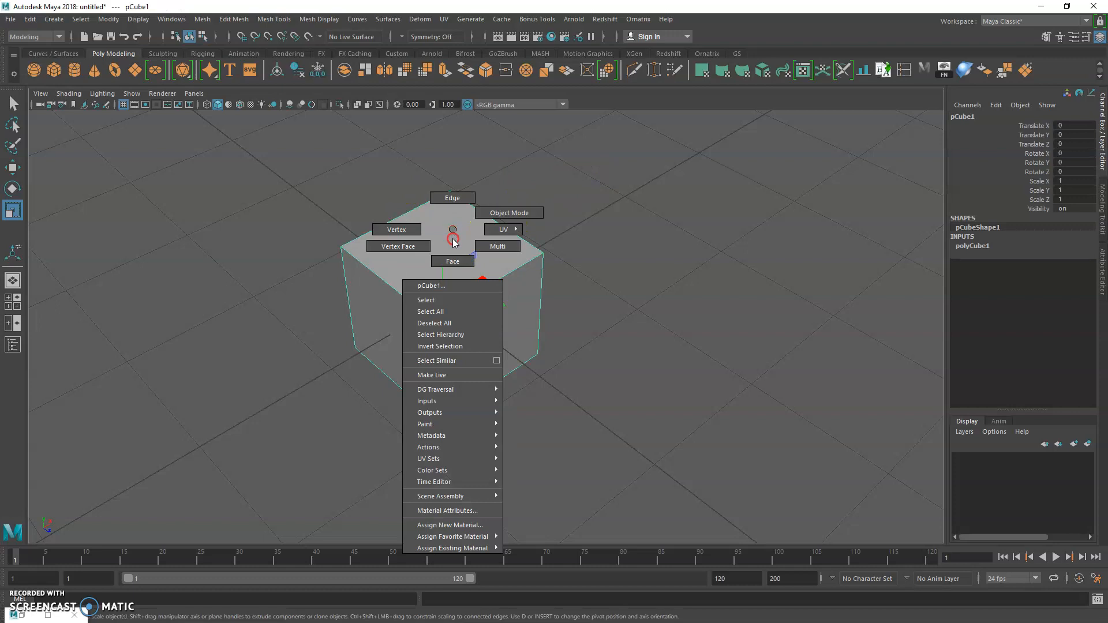
pyautogui.moveTo(482, 541)
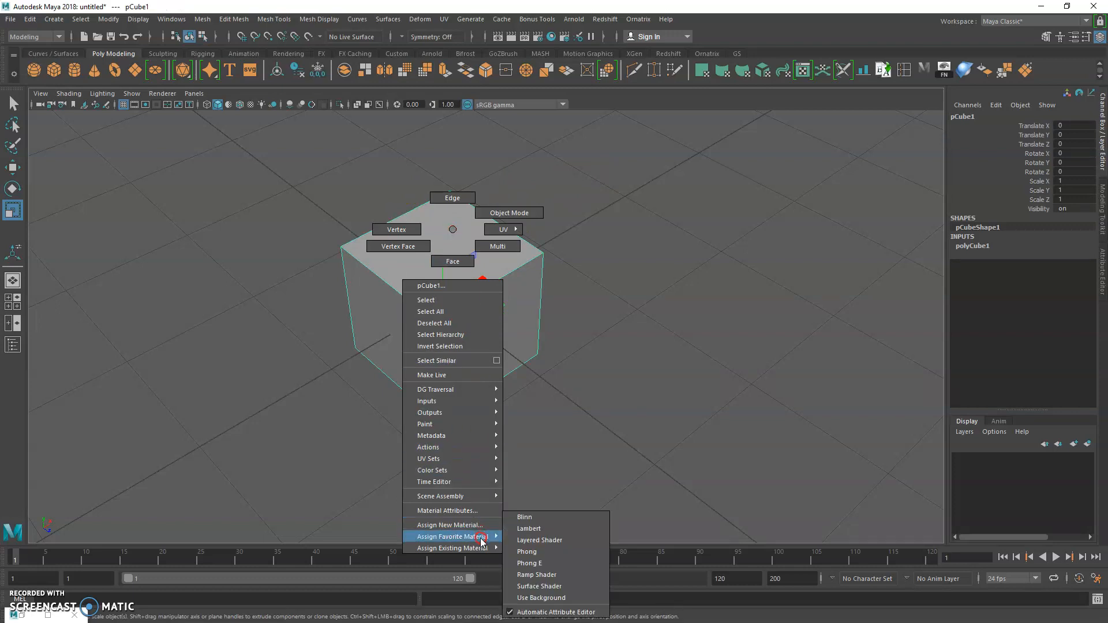
pyautogui.click(533, 529)
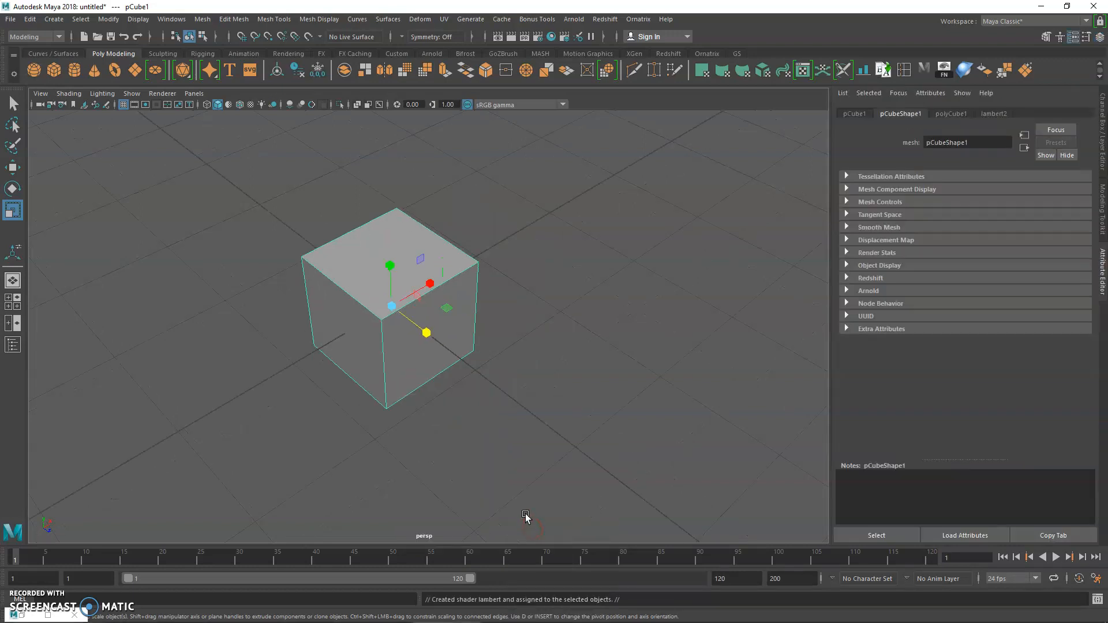
# Connect a File texture node to the Color attribute of the cube's new Lambert material
pyautogui.click(990, 115)
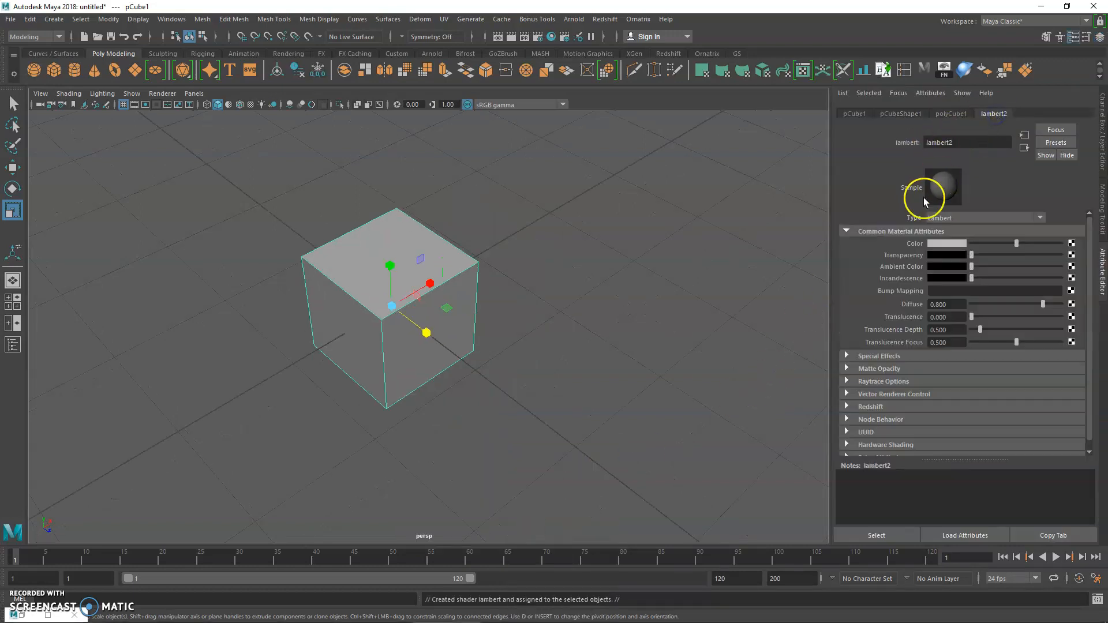
pyautogui.click(1072, 245)
pyautogui.moveTo(477, 218); pyautogui.dragTo(550, 110)
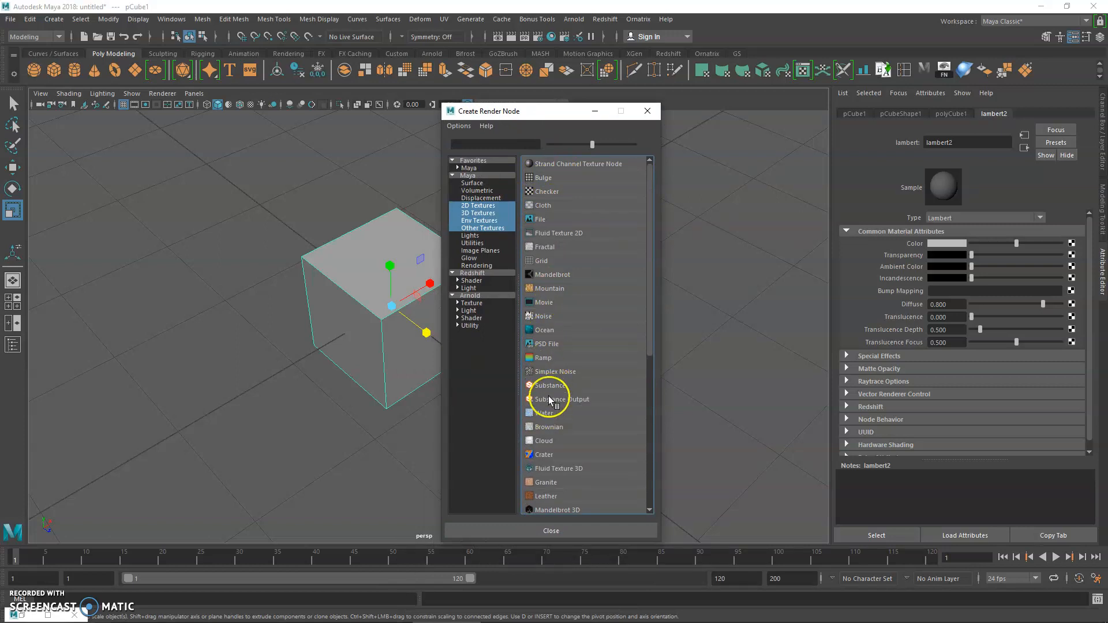
pyautogui.click(539, 219)
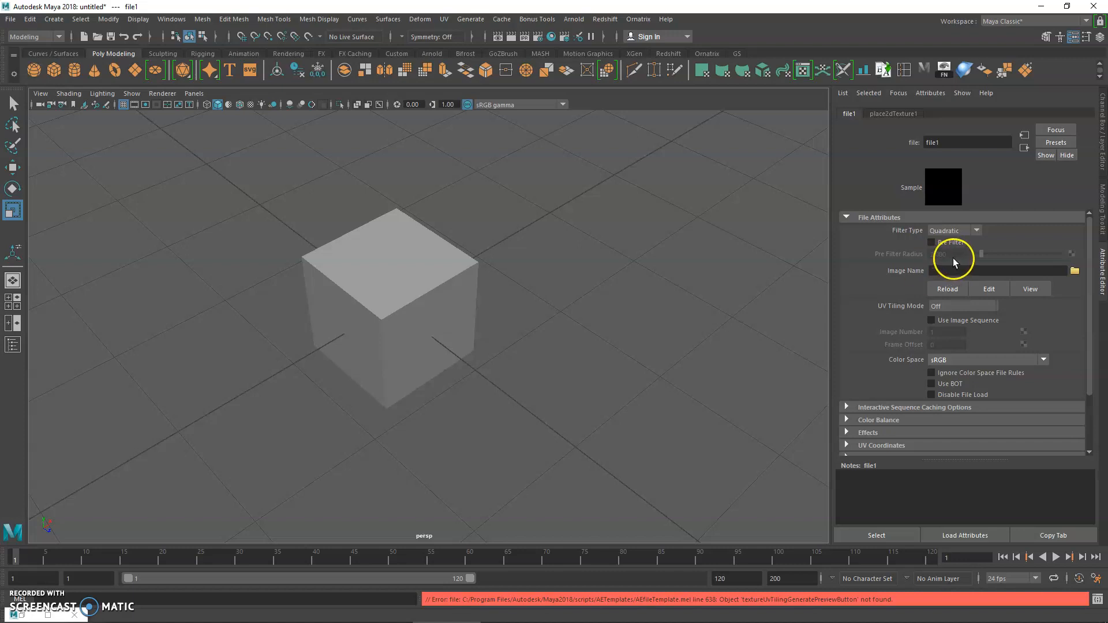
# Load dice.jpg from the Desktop as the image of the file texture
pyautogui.click(1076, 271)
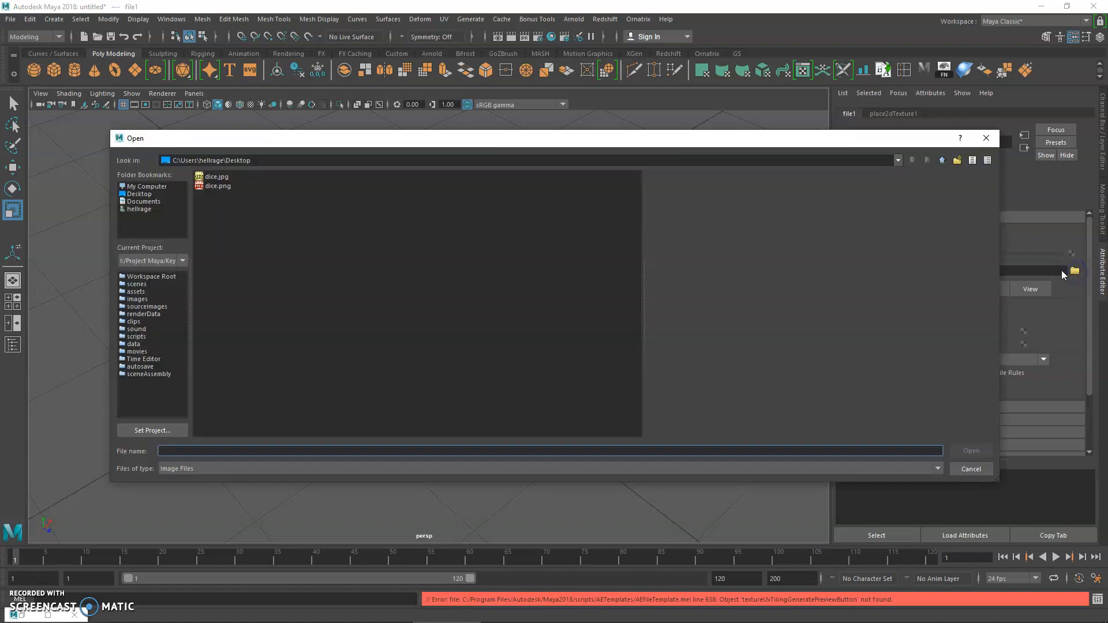
pyautogui.click(217, 178)
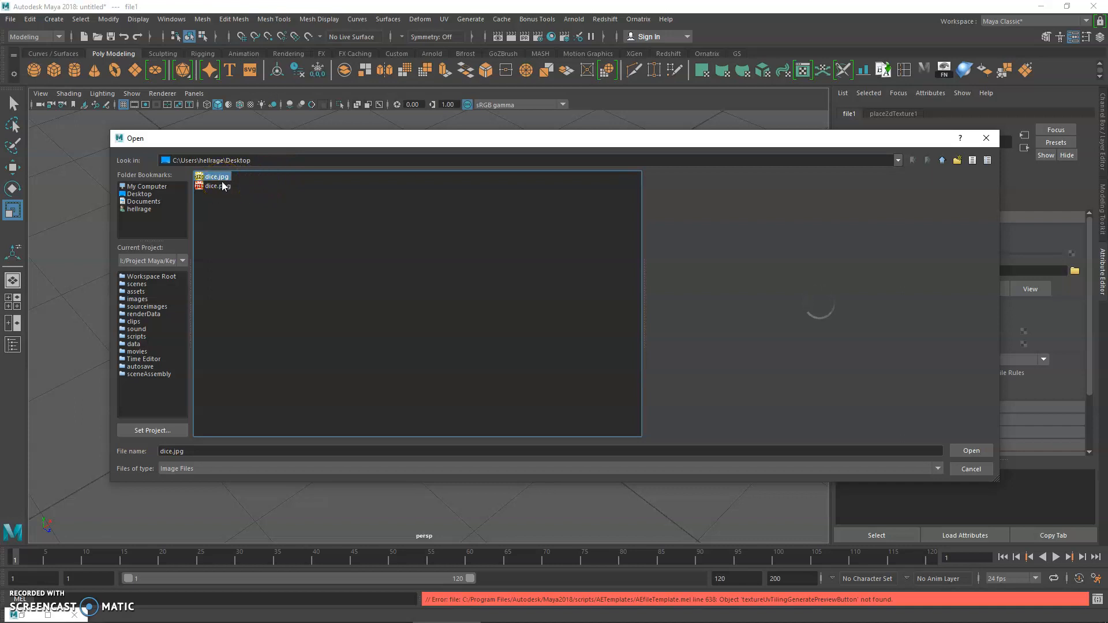
pyautogui.click(953, 453)
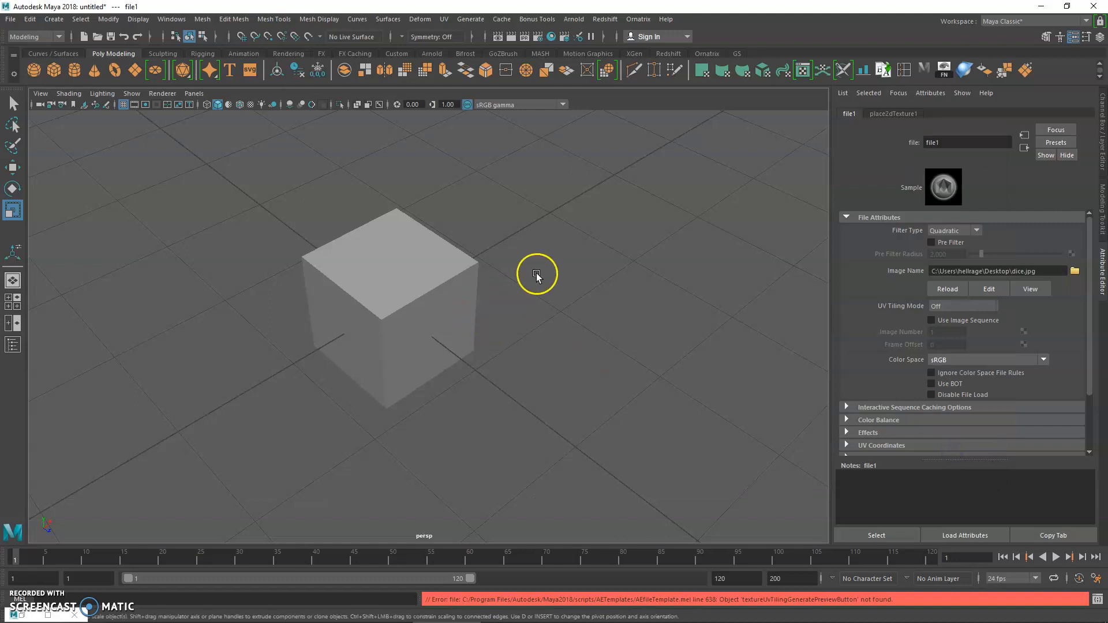
# Turn on textured display in the perspective view, comparing it with plain shading and inspecting the dice from different sides
pyautogui.moveTo(454, 295); pyautogui.dragTo(569, 321)
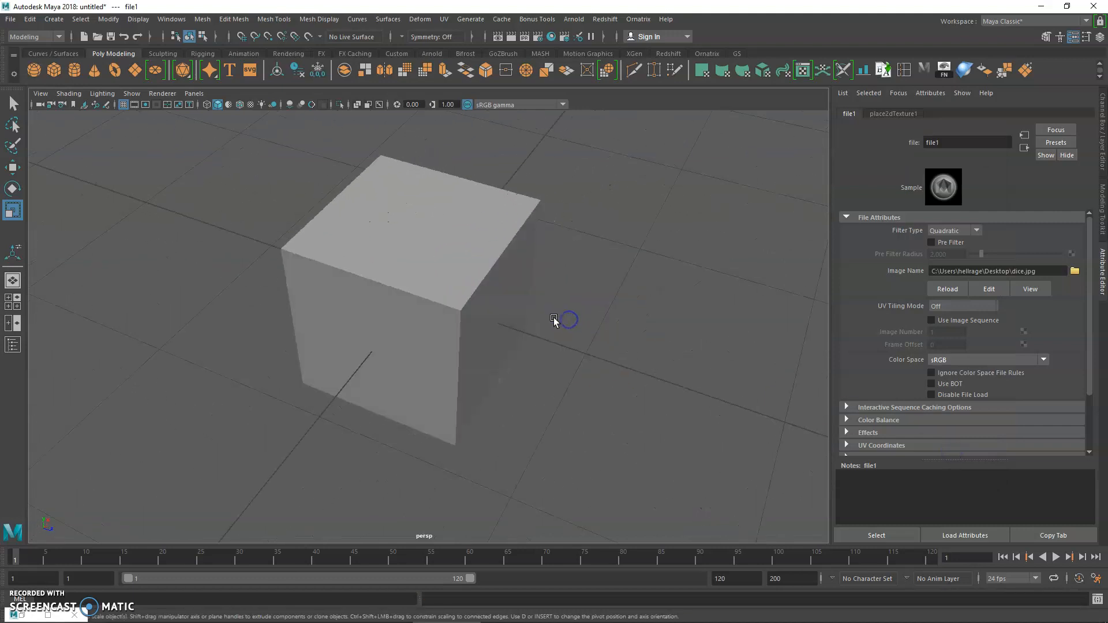
pyautogui.press('6')
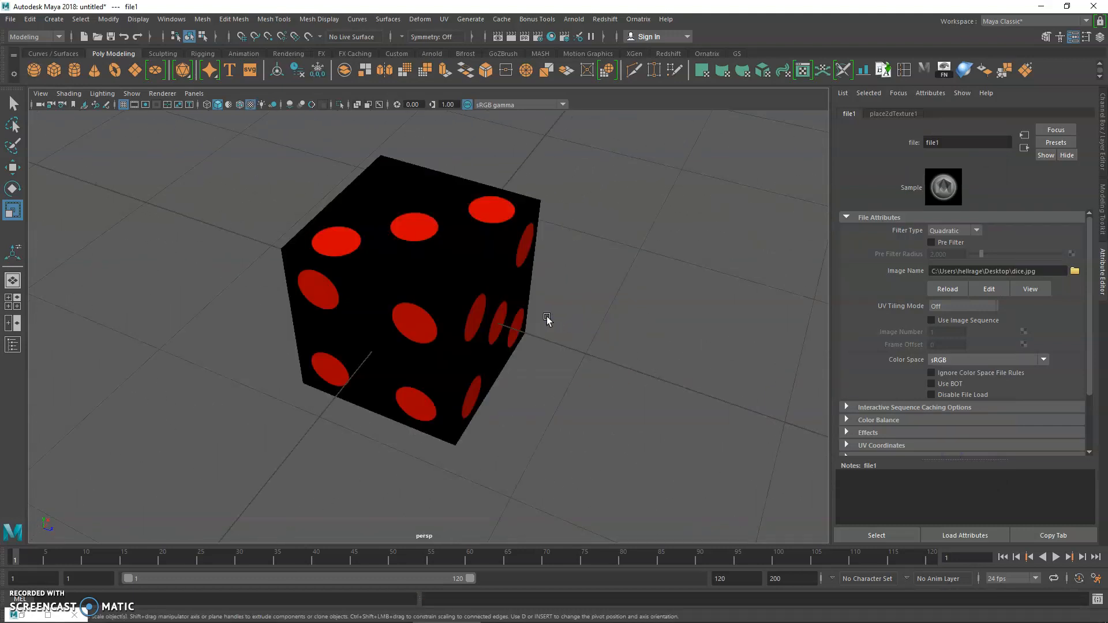
pyautogui.moveTo(547, 319); pyautogui.dragTo(499, 310)
pyautogui.press('5')
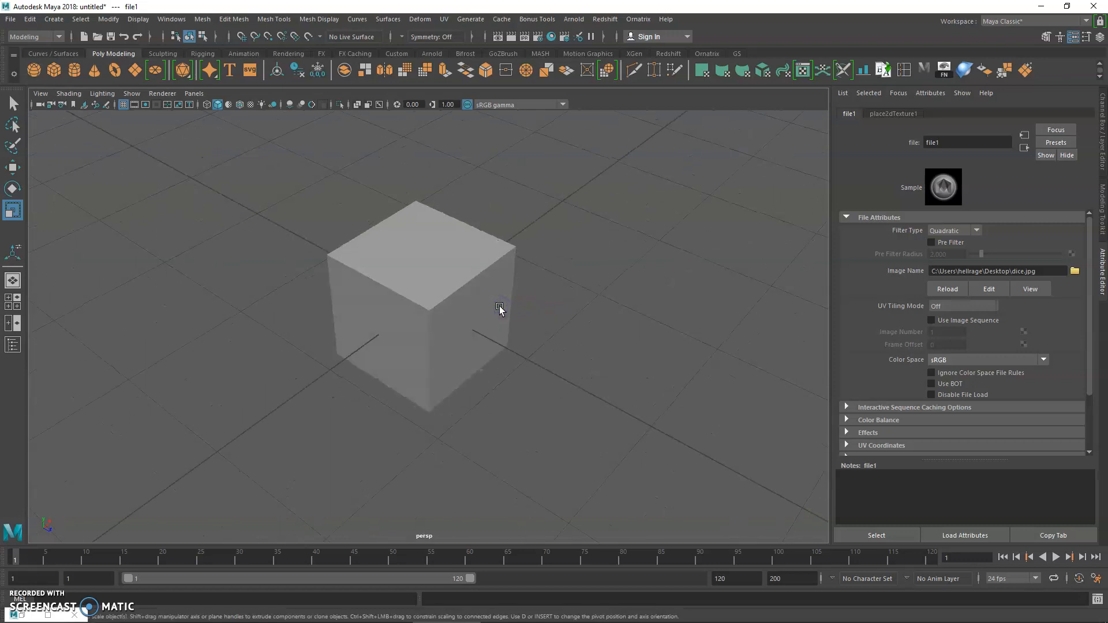
pyautogui.press('6')
pyautogui.moveTo(499, 310); pyautogui.dragTo(283, 299)
pyautogui.moveTo(484, 325); pyautogui.dragTo(450, 311)
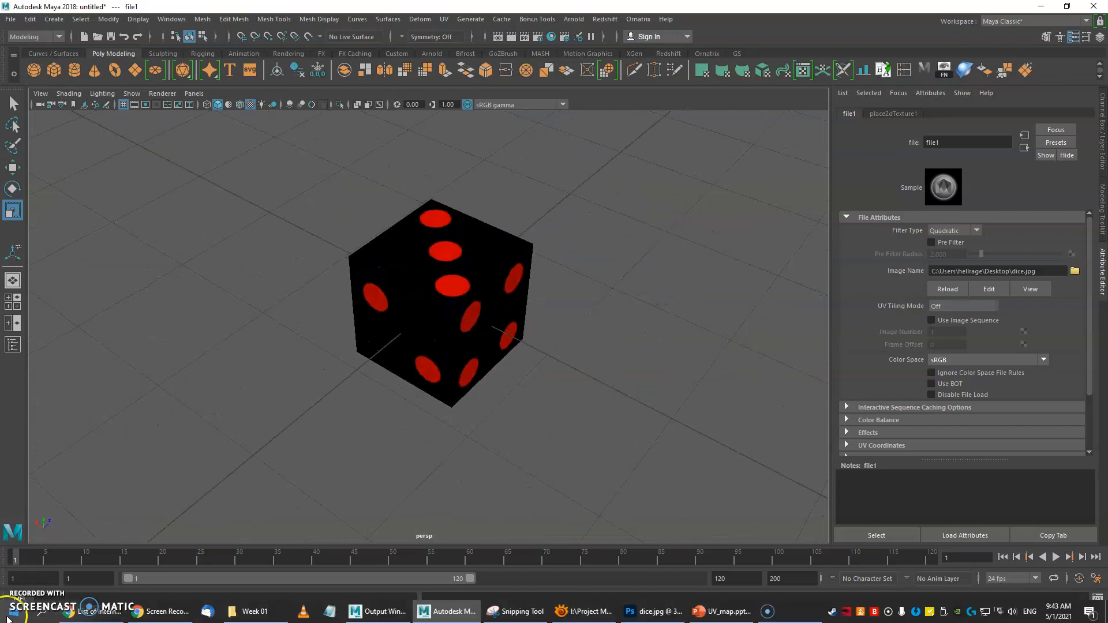
# Switch to the Snipping Tool and capture a new snip of the perspective viewport showing the textured dice
pyautogui.click(13, 613)
pyautogui.click(520, 613)
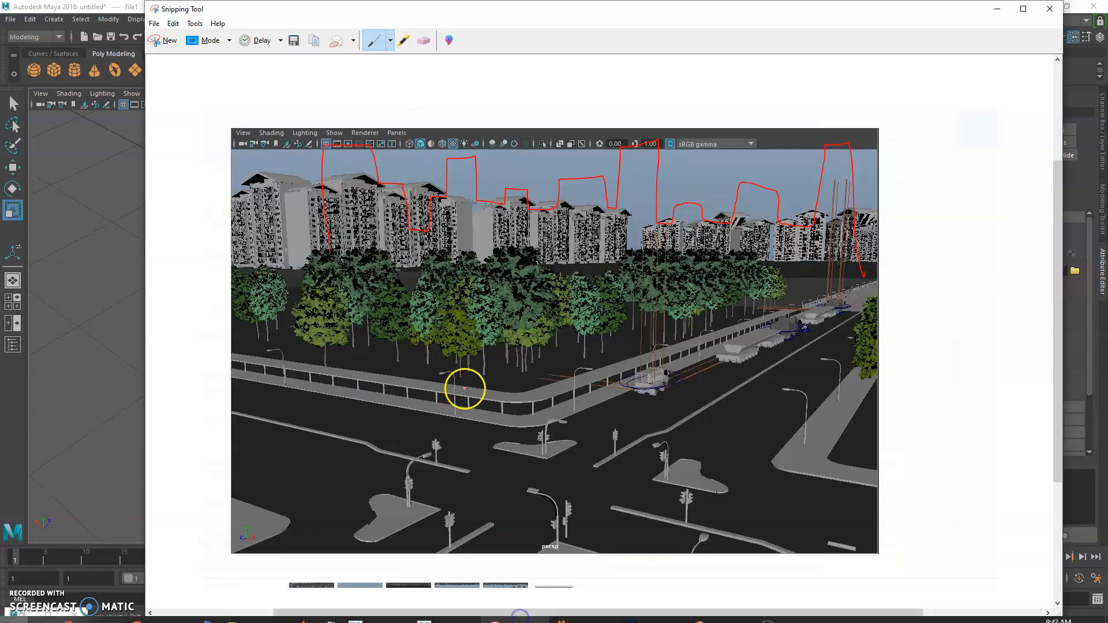
pyautogui.click(173, 40)
pyautogui.moveTo(48, 113); pyautogui.dragTo(825, 532)
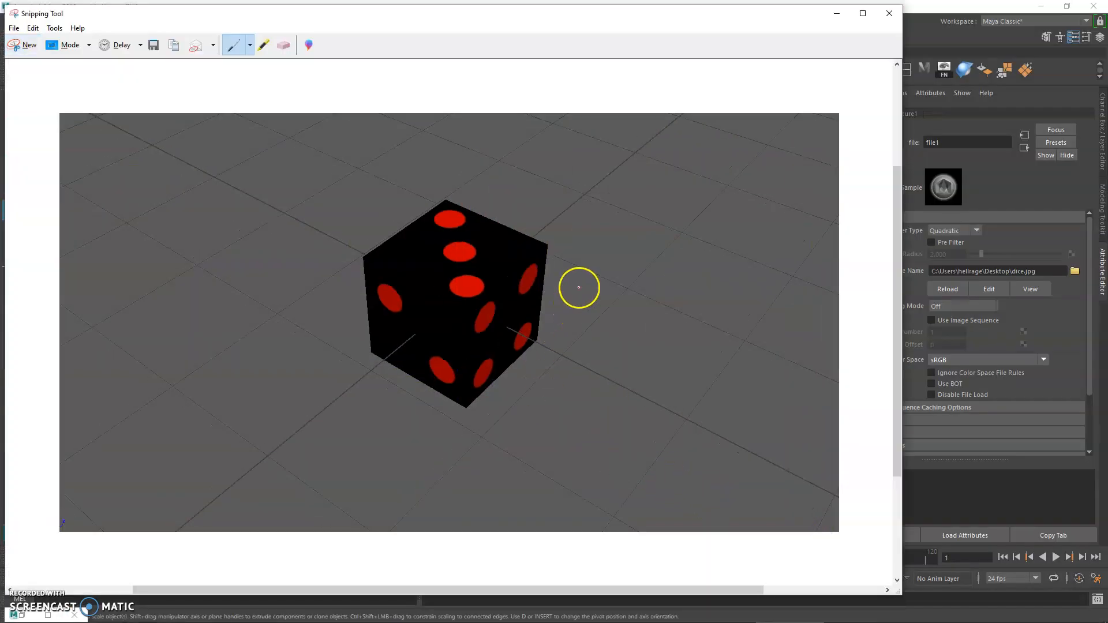